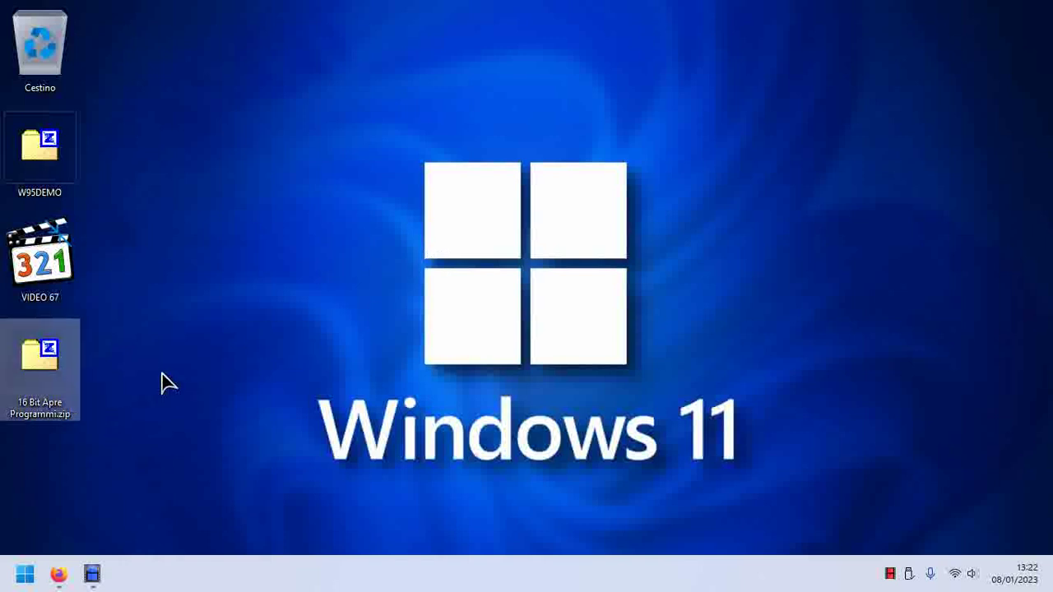
View the properties of the 16 Bit Apre Programmi.zip archive on the desktop and close them
right_click(59, 380)
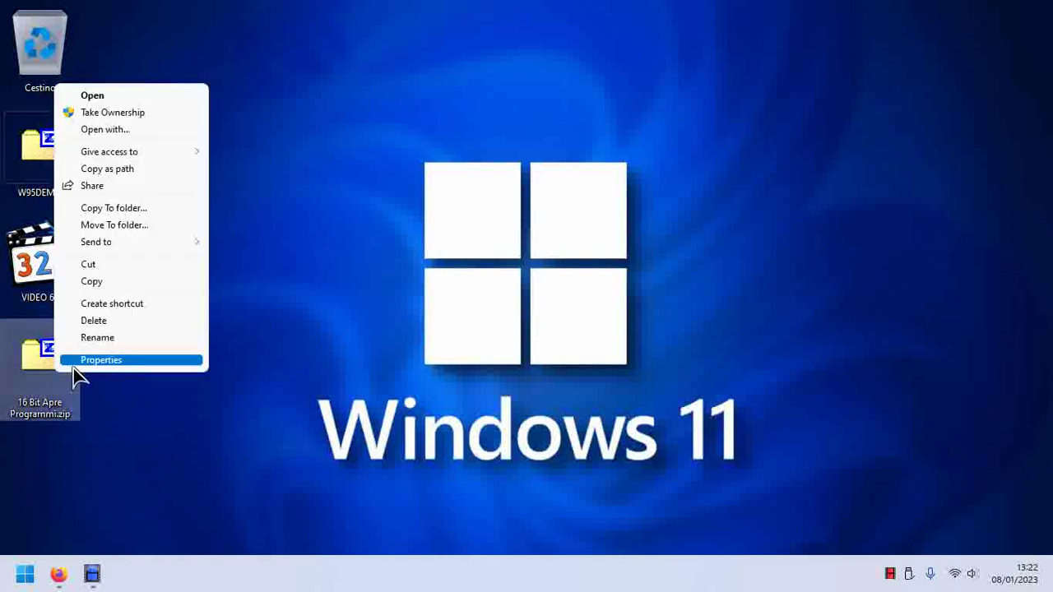
click(78, 361)
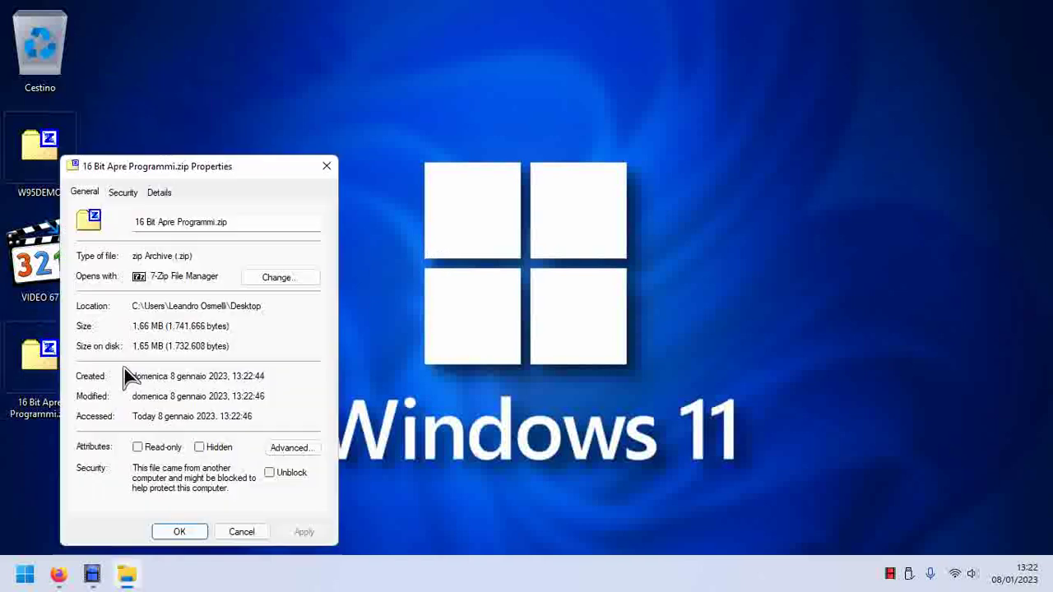
click(183, 533)
Switch to Firefox, search Google for "7zip download" and open the official 7-Zip download page
click(71, 566)
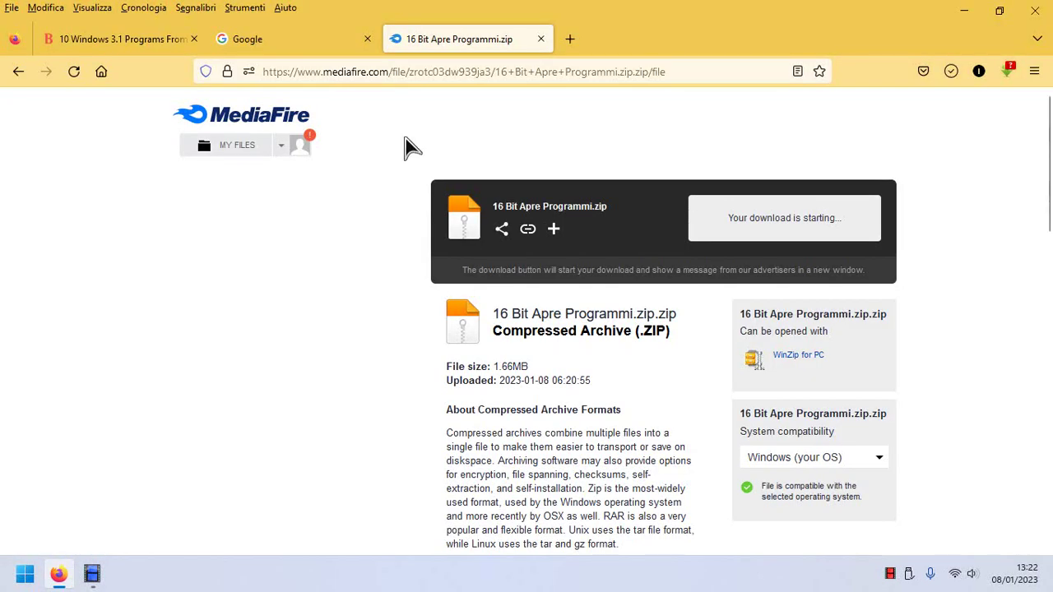
click(275, 41)
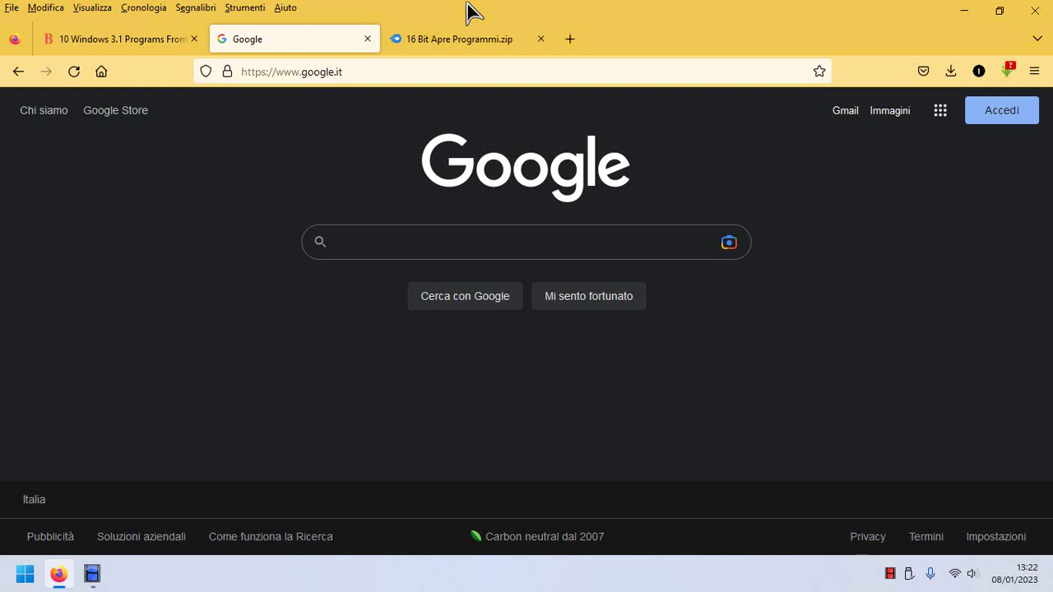
text(7zip)
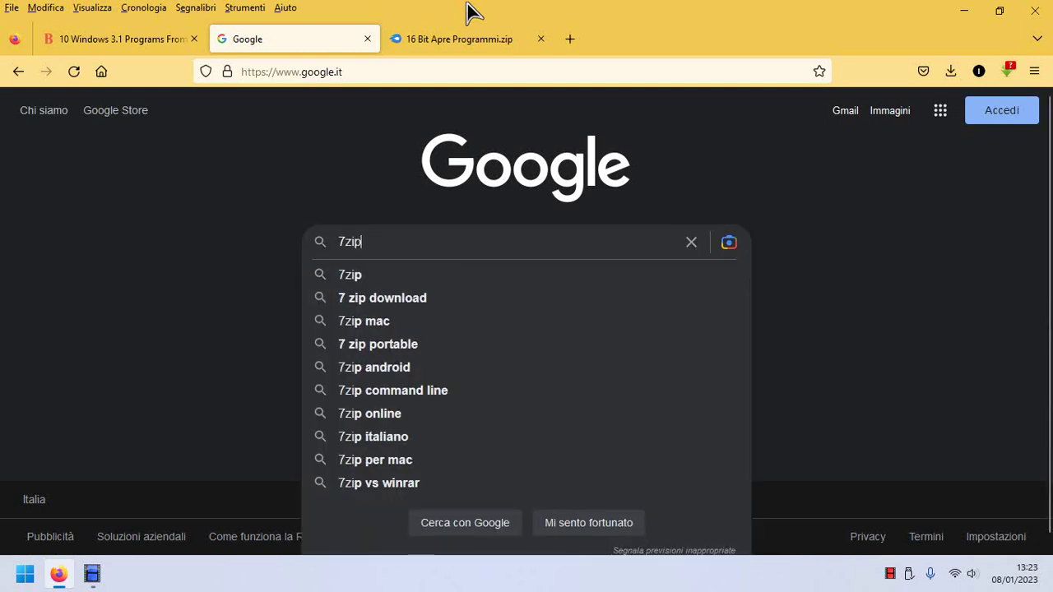
text( download)
key(Return)
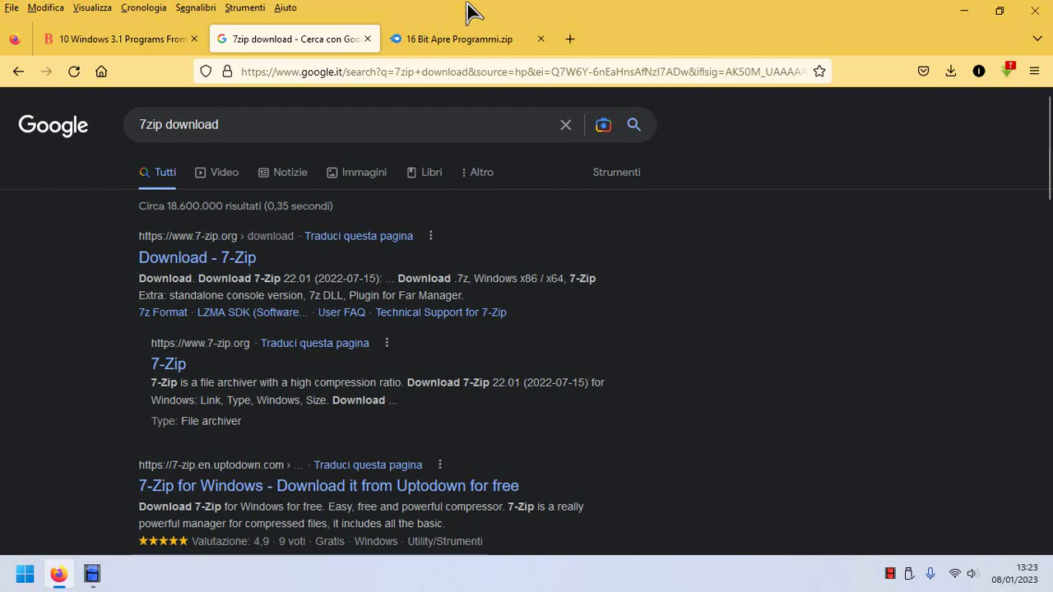
click(241, 262)
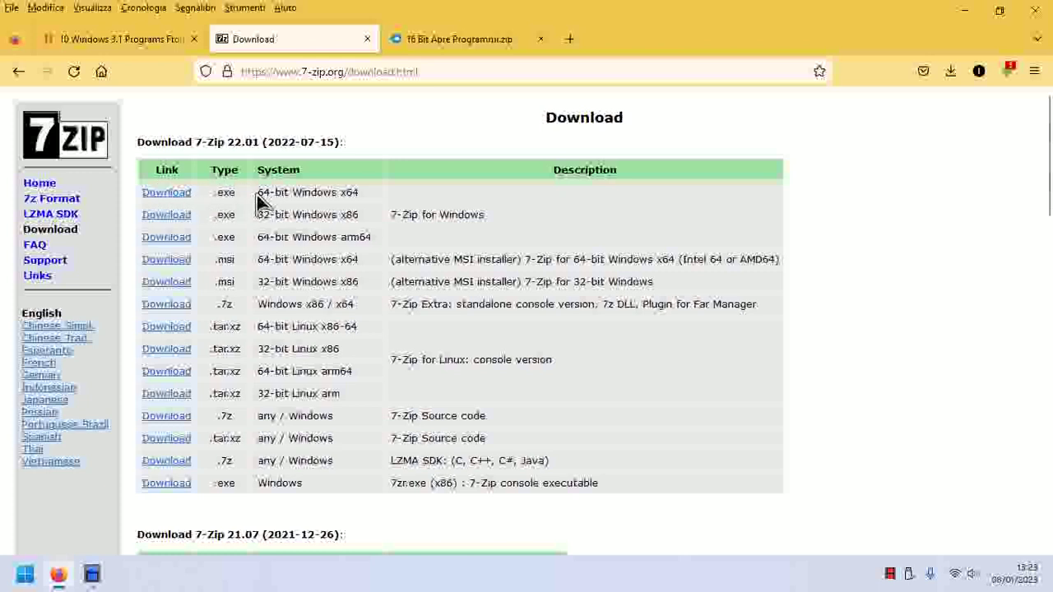
Download the 7-Zip 22.01 .exe installer for 64-bit Windows x64 and minimize the browser
click(173, 194)
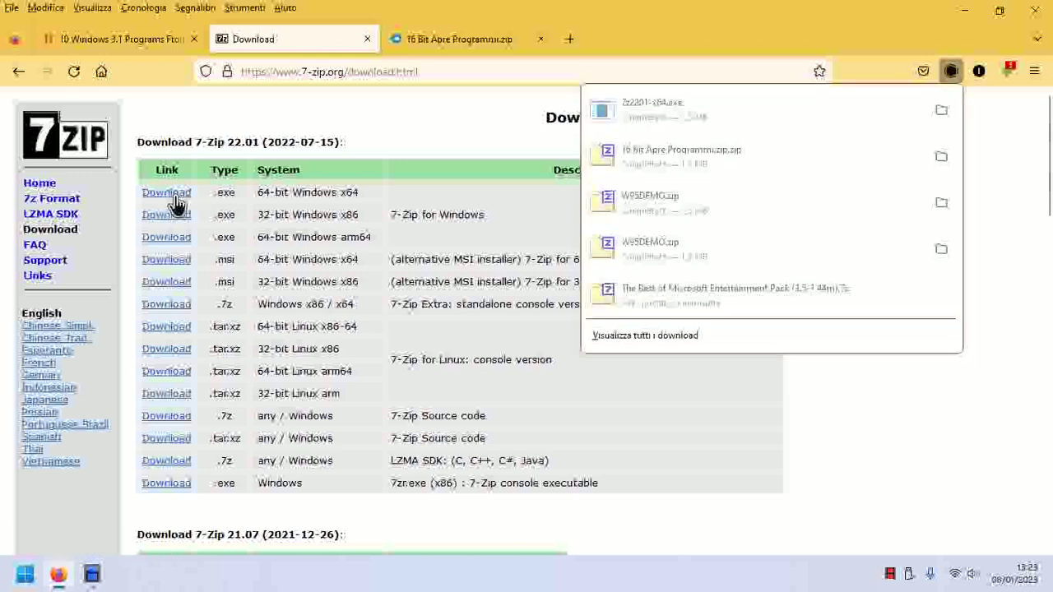
click(964, 12)
click(962, 13)
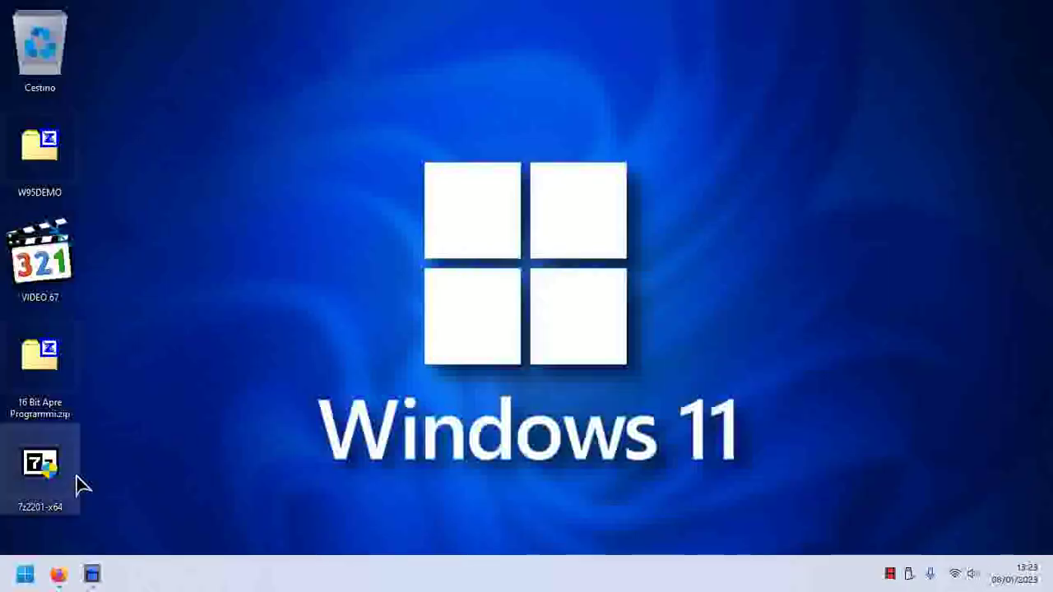
double_click(76, 484)
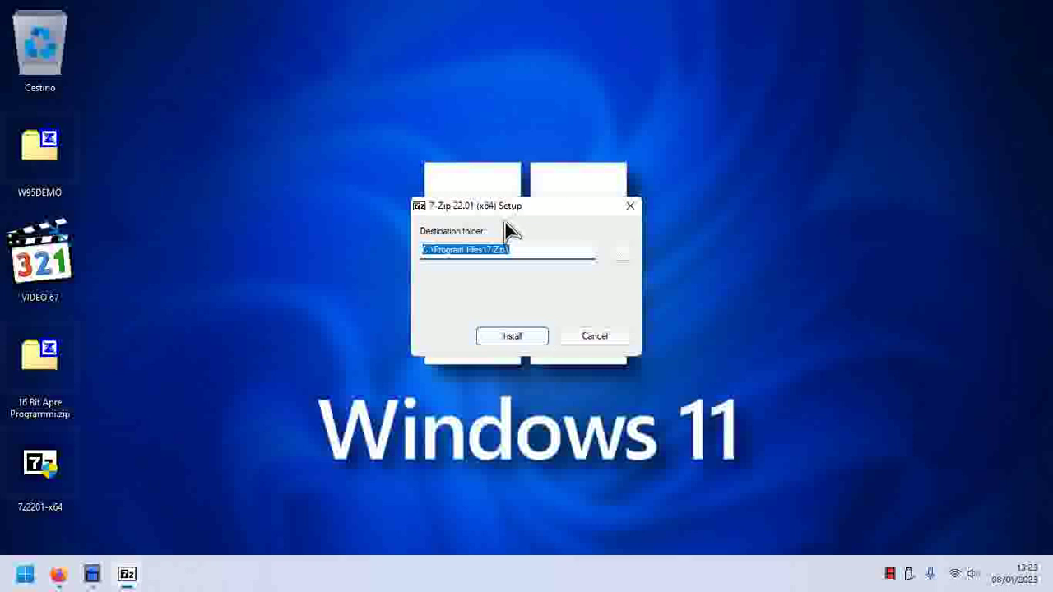
drag(544, 208, 755, 83)
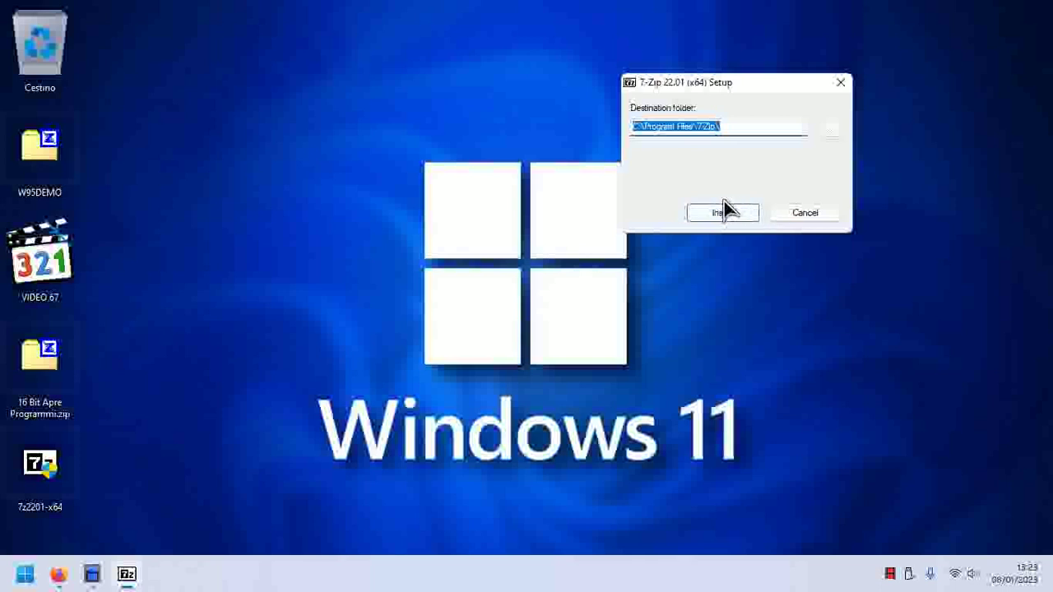
click(802, 213)
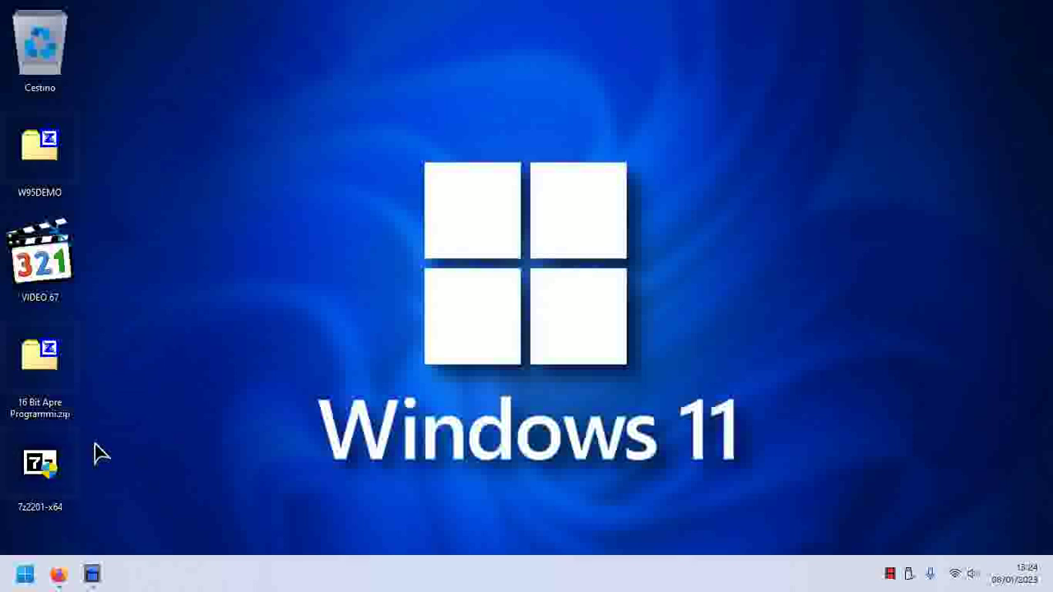
click(25, 573)
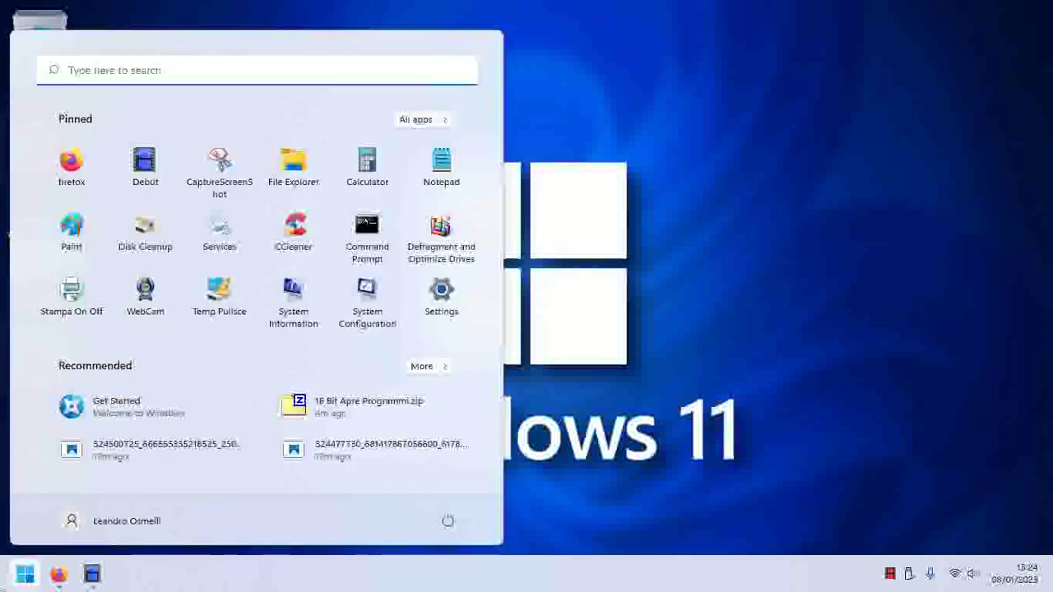
key(Escape)
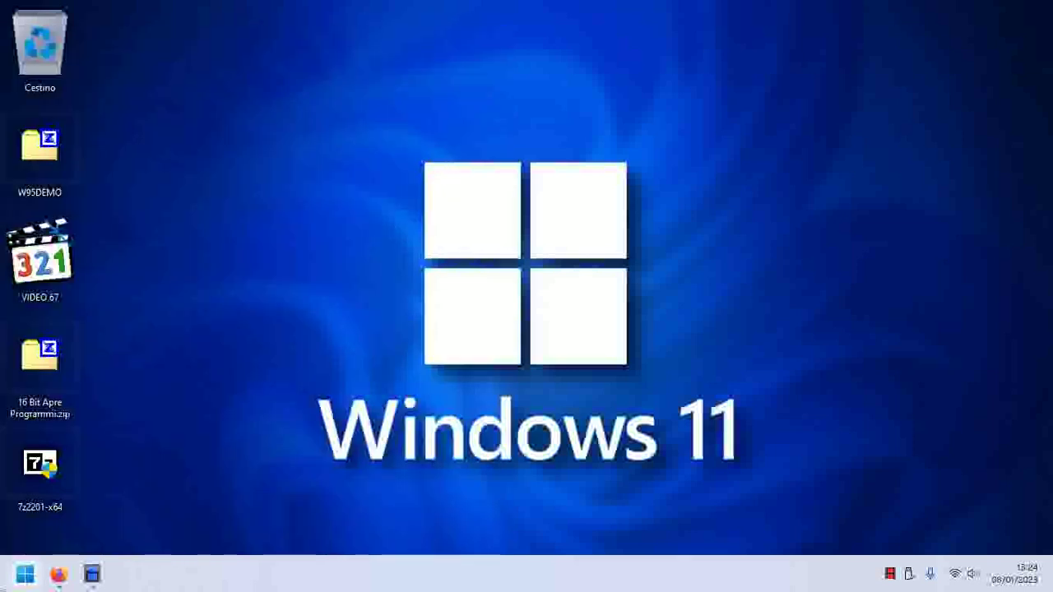
click(23, 571)
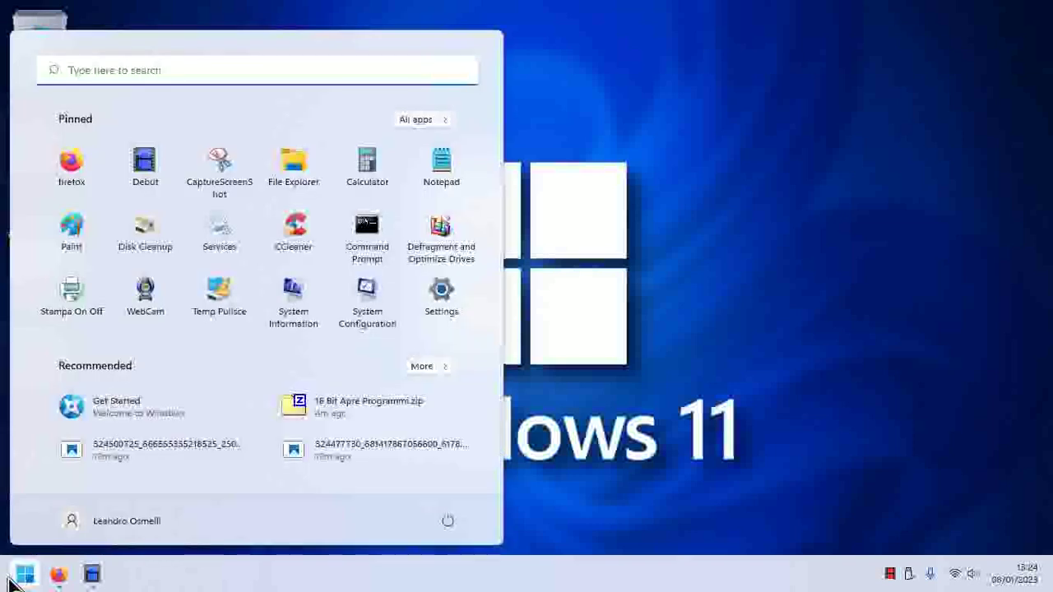
click(745, 167)
Look at the Program Files folder on drive C: in File Explorer and close the window
click(24, 573)
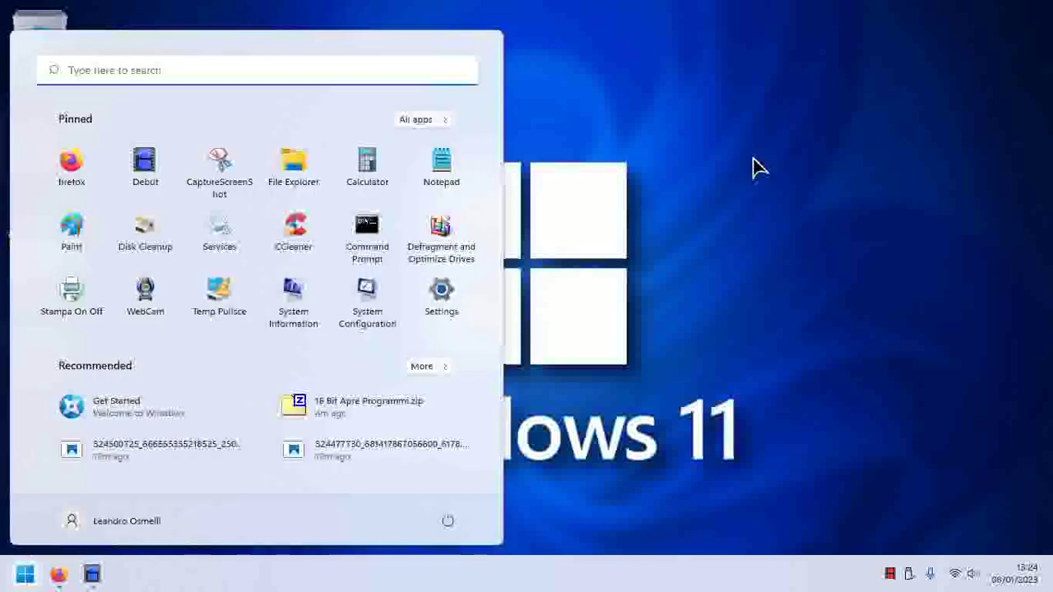
click(311, 165)
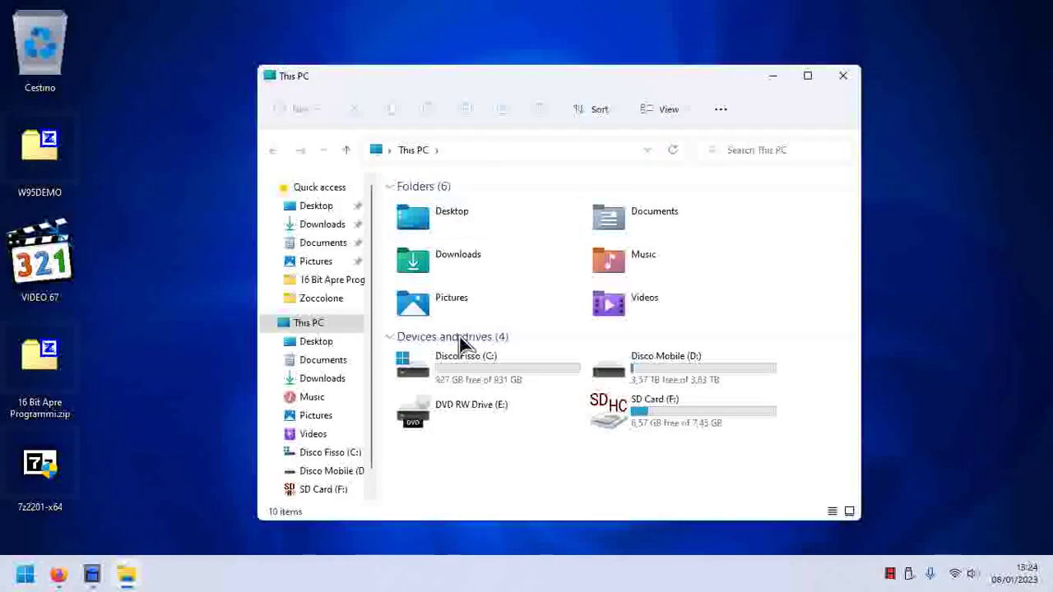
click(483, 379)
double_click(482, 380)
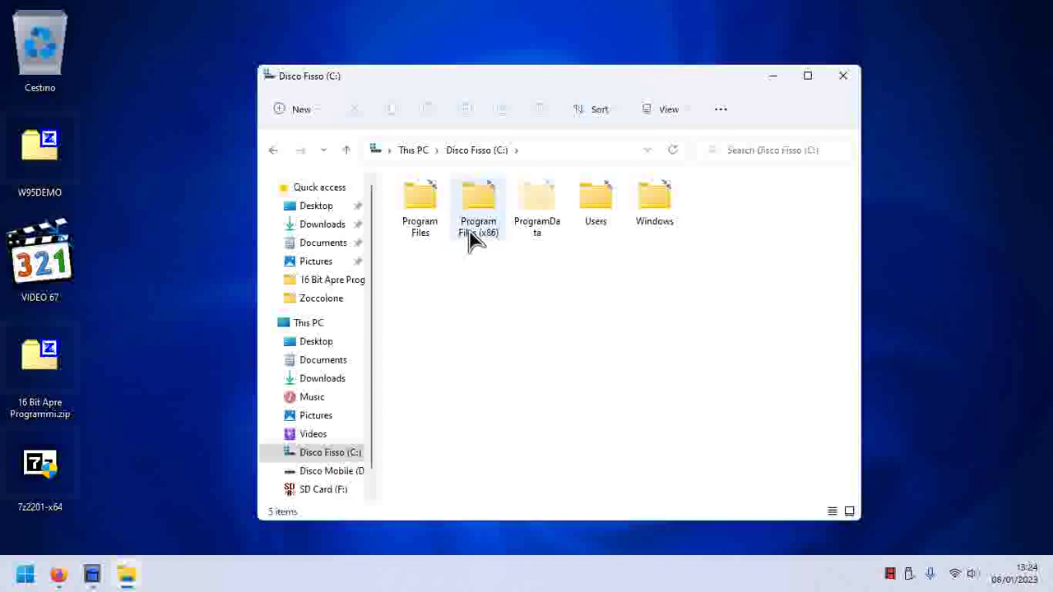
click(435, 217)
double_click(434, 217)
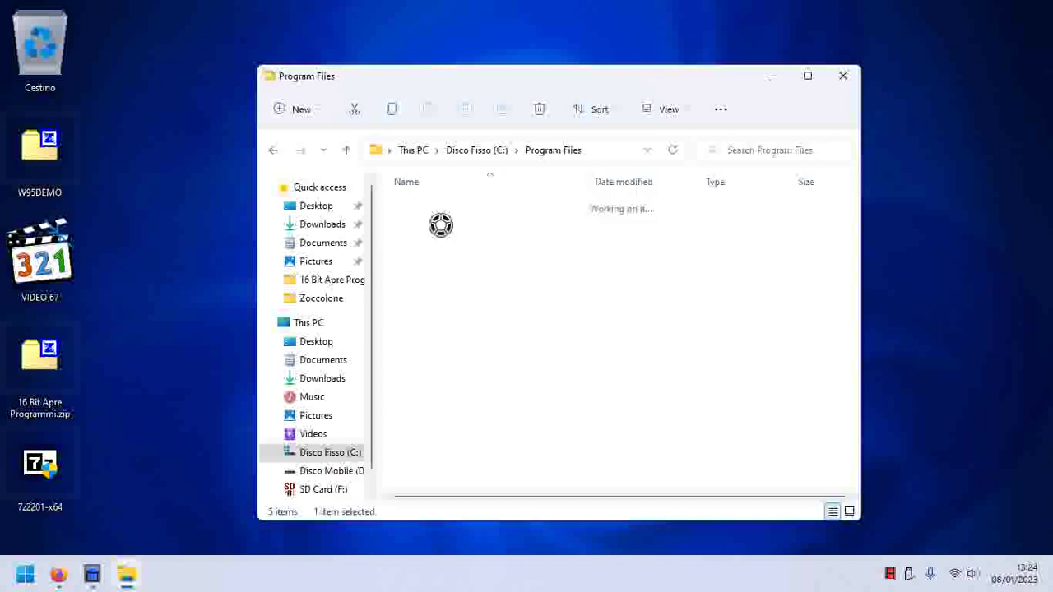
click(842, 75)
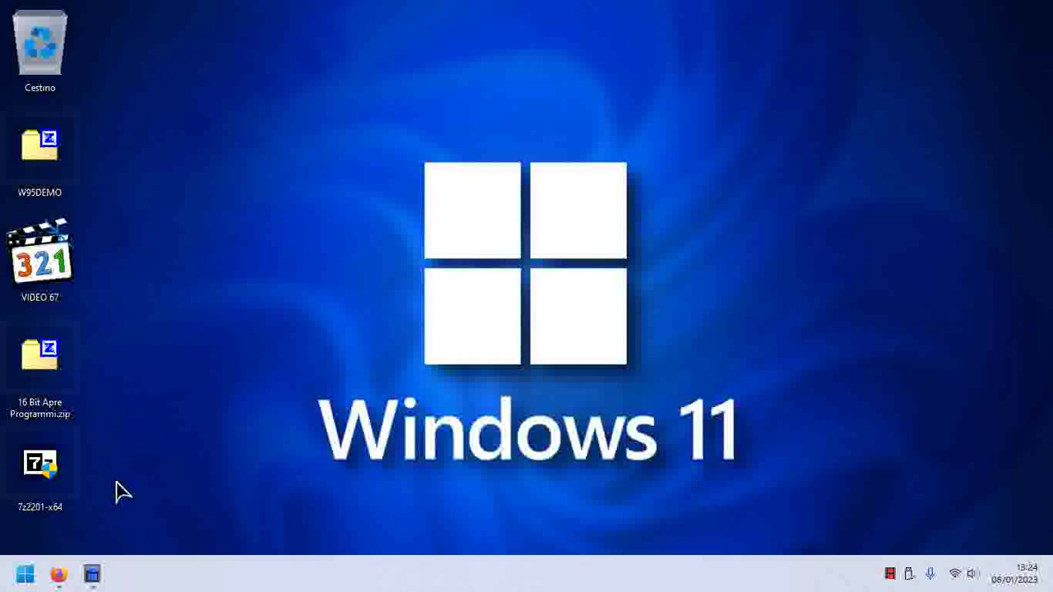
View the contents of the 16 Bit Apre Programmi.zip archive in 7-Zip and close it
double_click(59, 367)
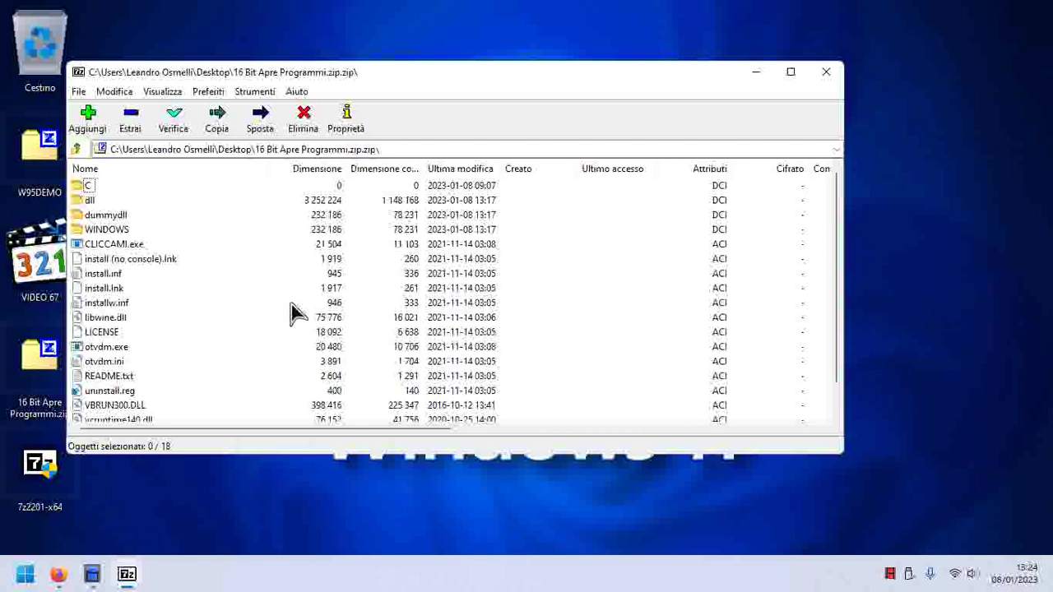
click(830, 76)
Create a new folder on the desktop named "16Bit apre programma"
right_click(274, 345)
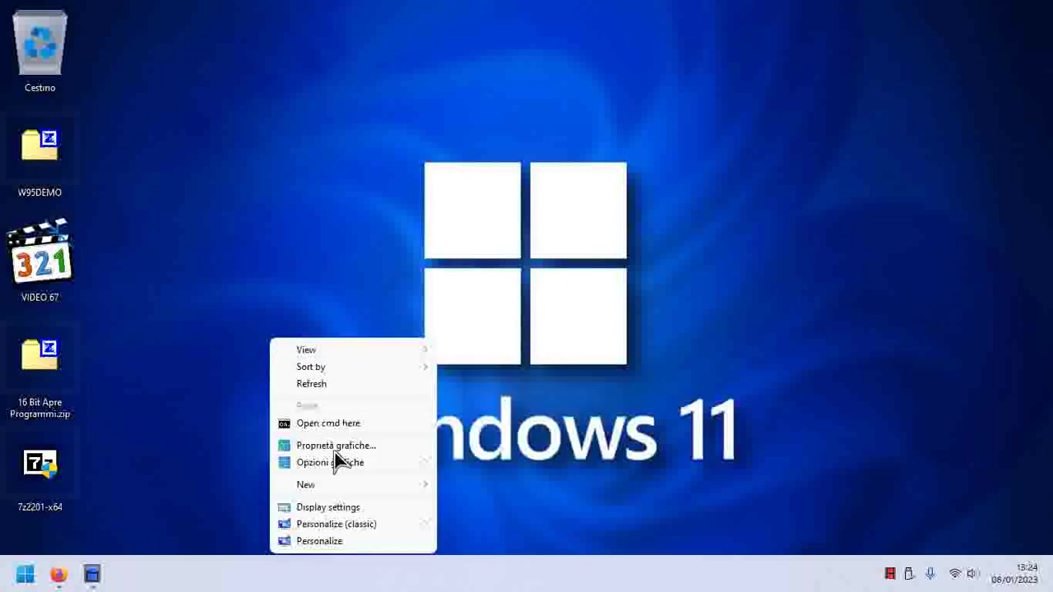
click(445, 485)
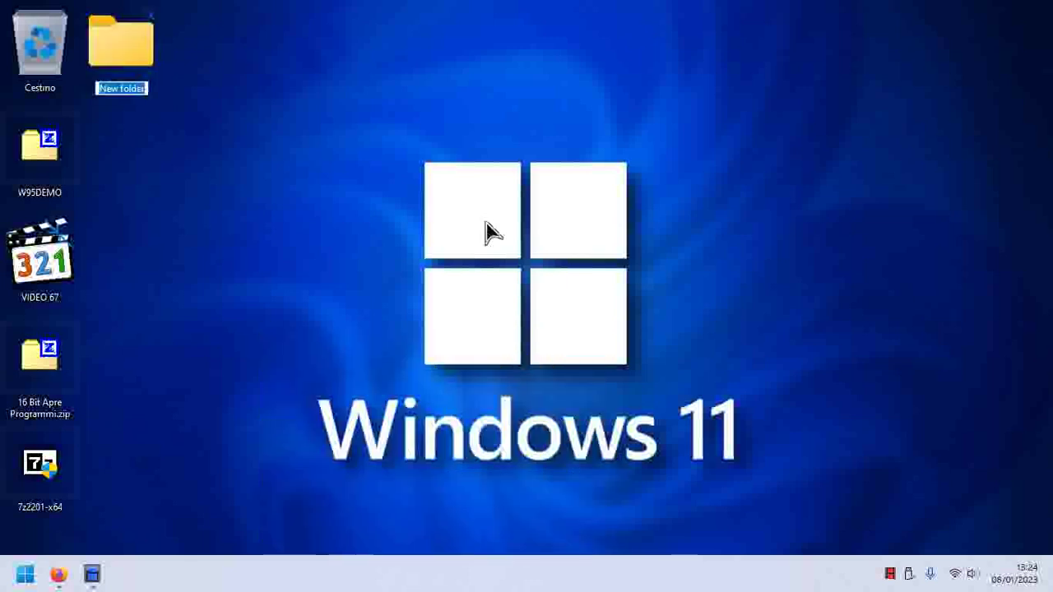
text(16Bit apre programma)
key(Return)
click(486, 223)
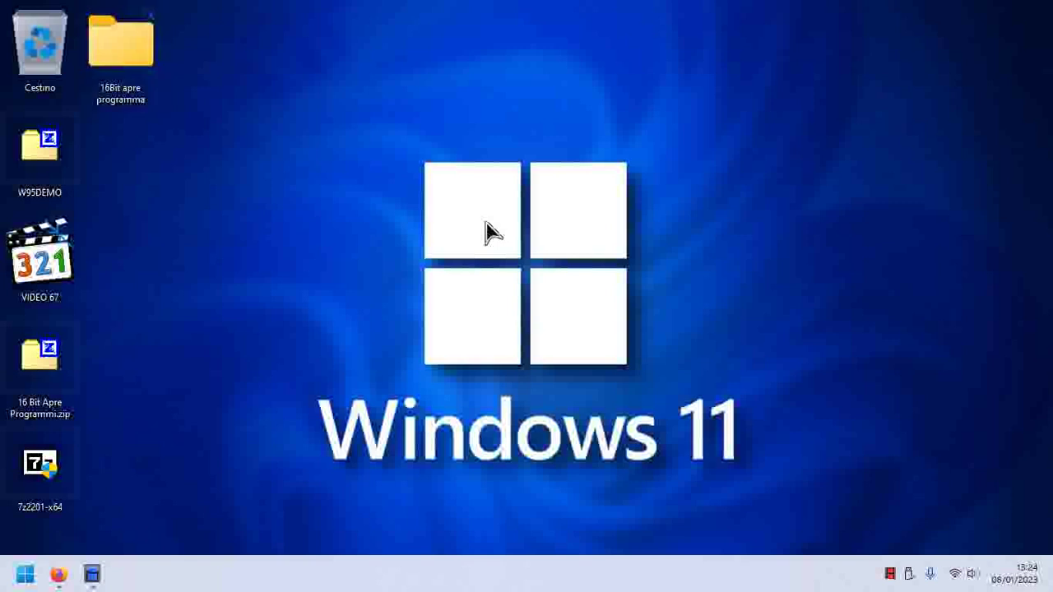
Extract all of the 16 Bit Apre Programmi.zip archive into the desktop folder "16Bit apre programma" with 7-Zip, and close the archive
double_click(71, 354)
key(F5)
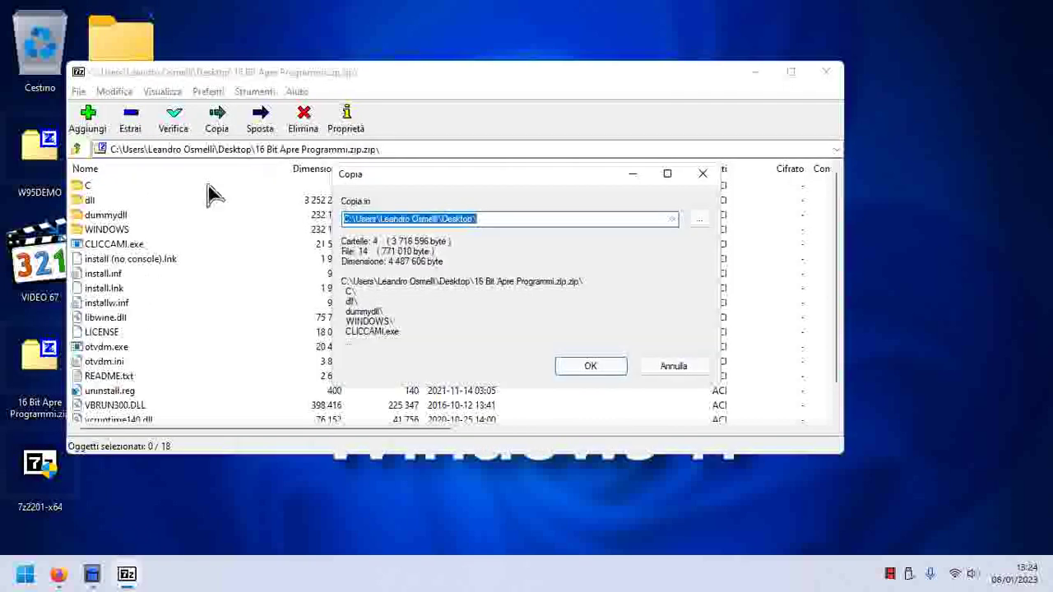
click(699, 224)
click(450, 232)
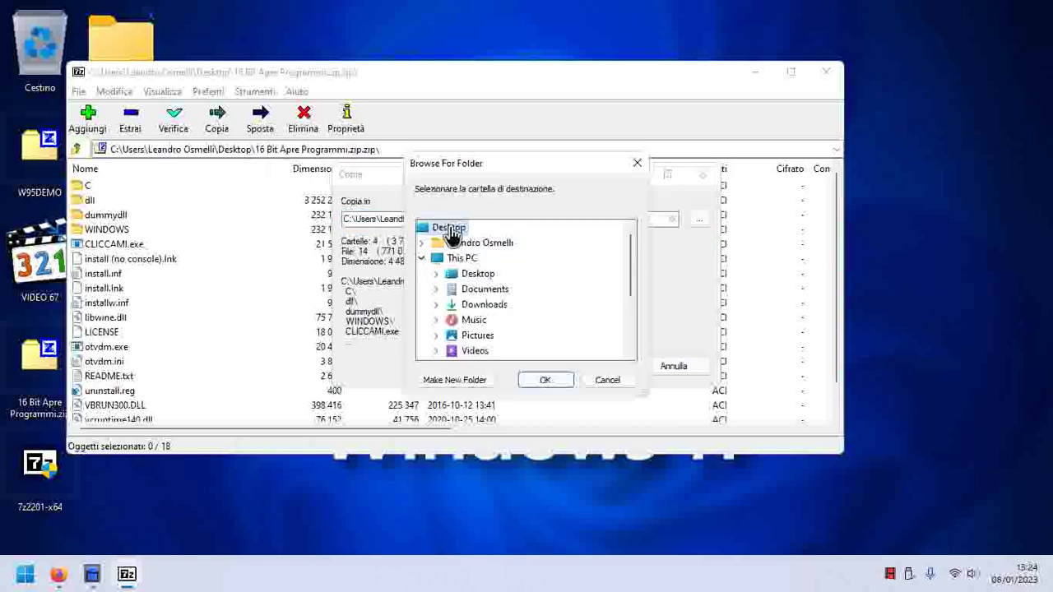
click(421, 259)
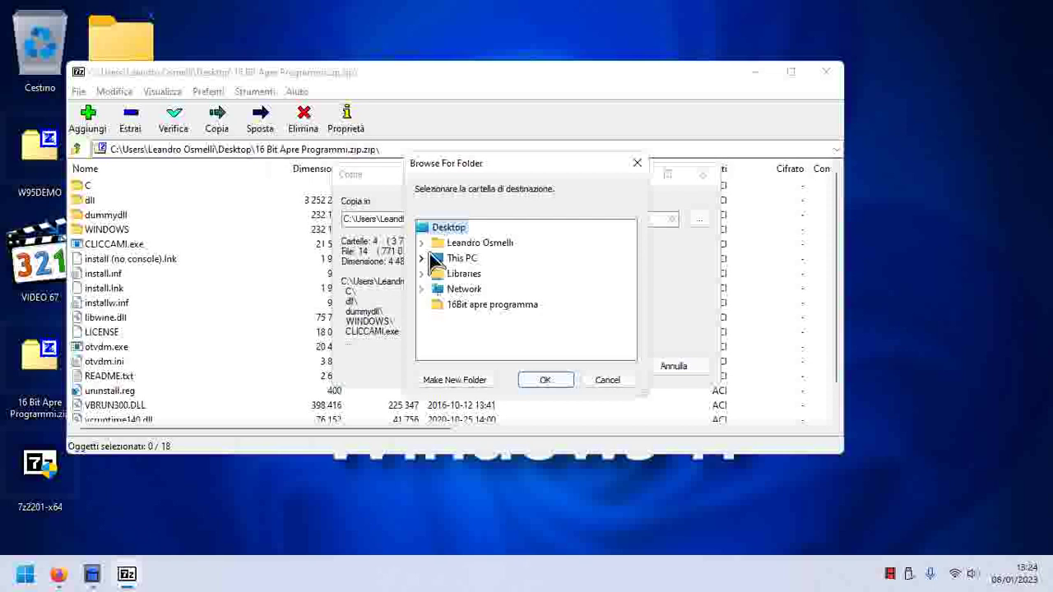
click(471, 309)
click(545, 379)
click(575, 363)
click(819, 73)
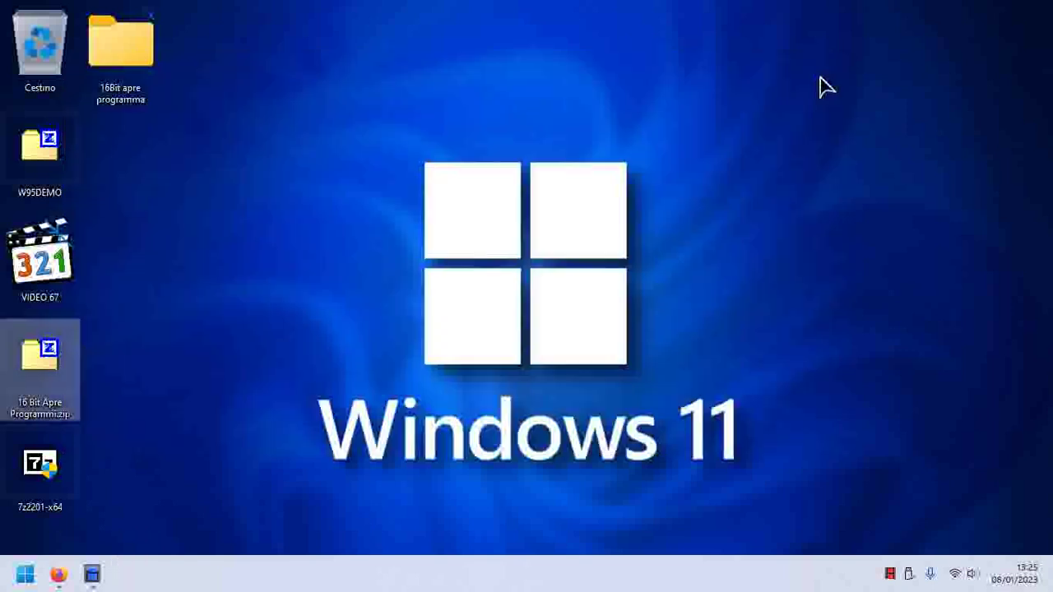
Permanently delete the 16 Bit Apre Programmi.zip archive from the desktop
click(436, 195)
click(35, 385)
key(shift+Delete)
key(Return)
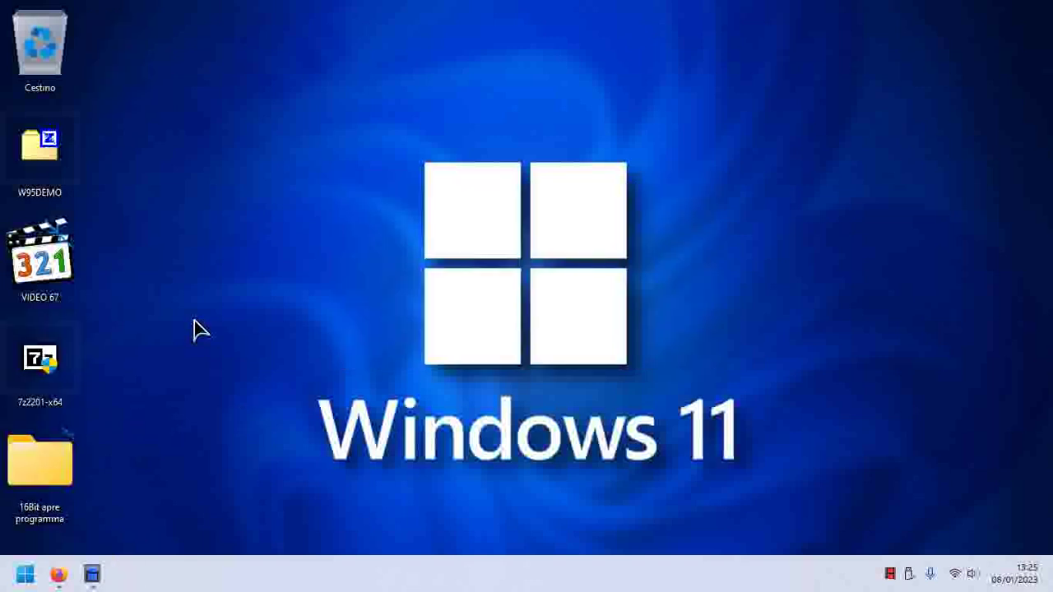
Check the extracted files in the "16Bit apre programma" folder and close its window
double_click(46, 477)
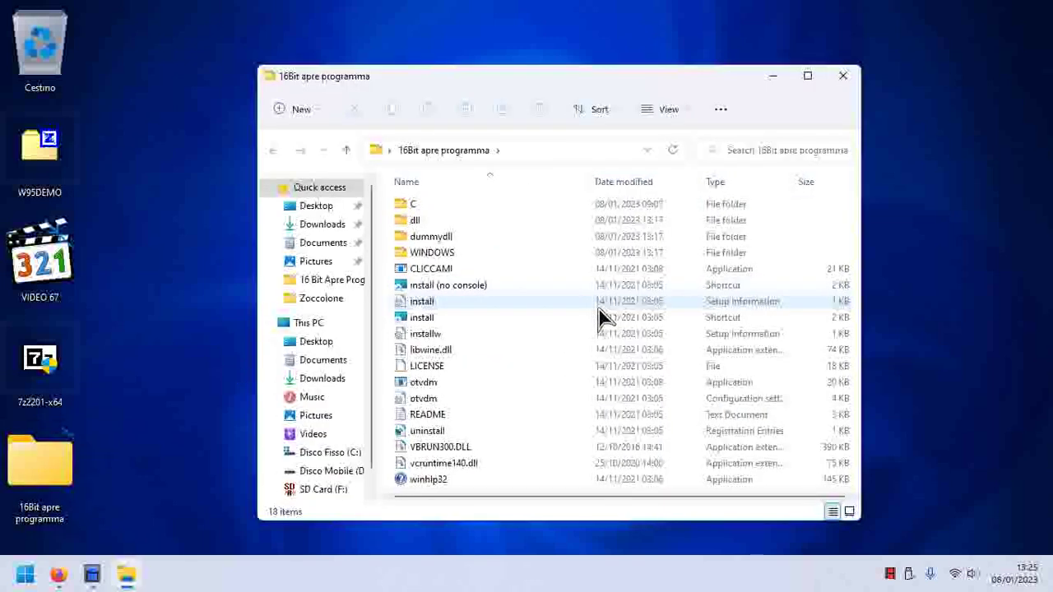
click(853, 78)
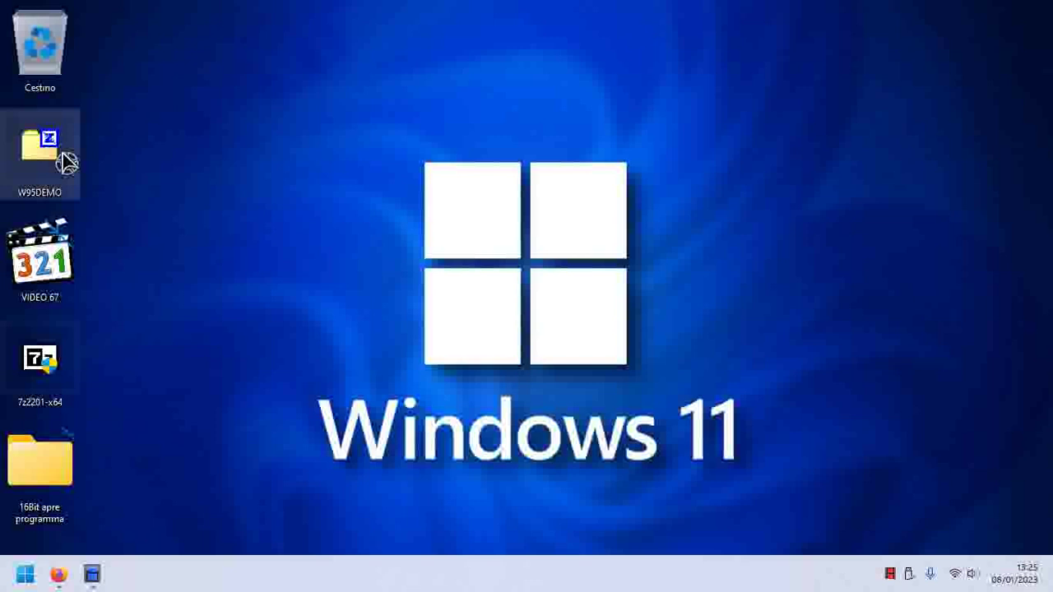
Extract the W95DEMO.zip archive into its own W95DEMO folder on the desktop with 7-Zip, and close the file manager
double_click(61, 154)
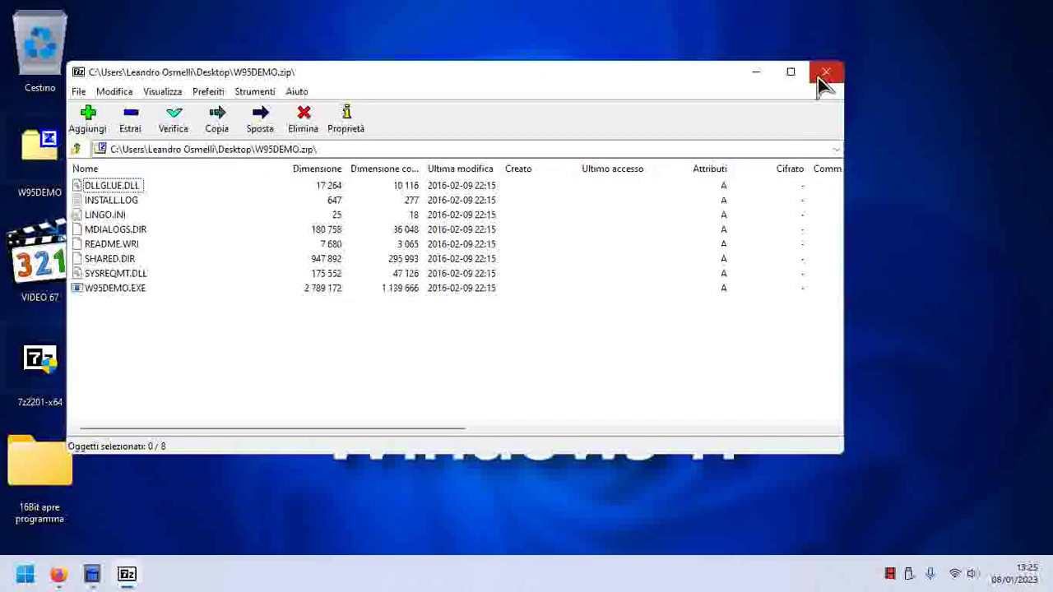
key(F5)
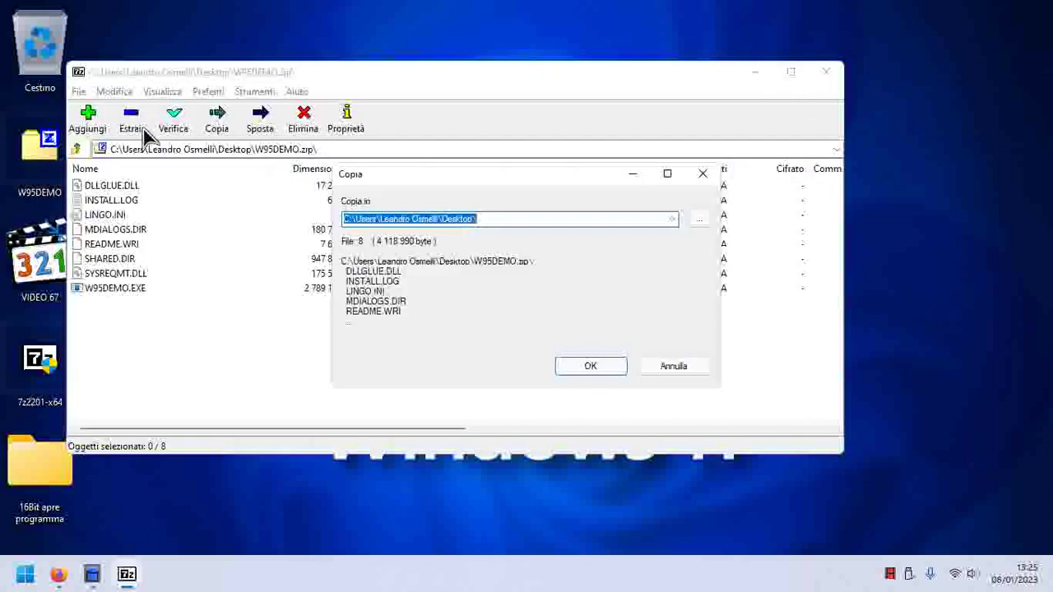
click(683, 366)
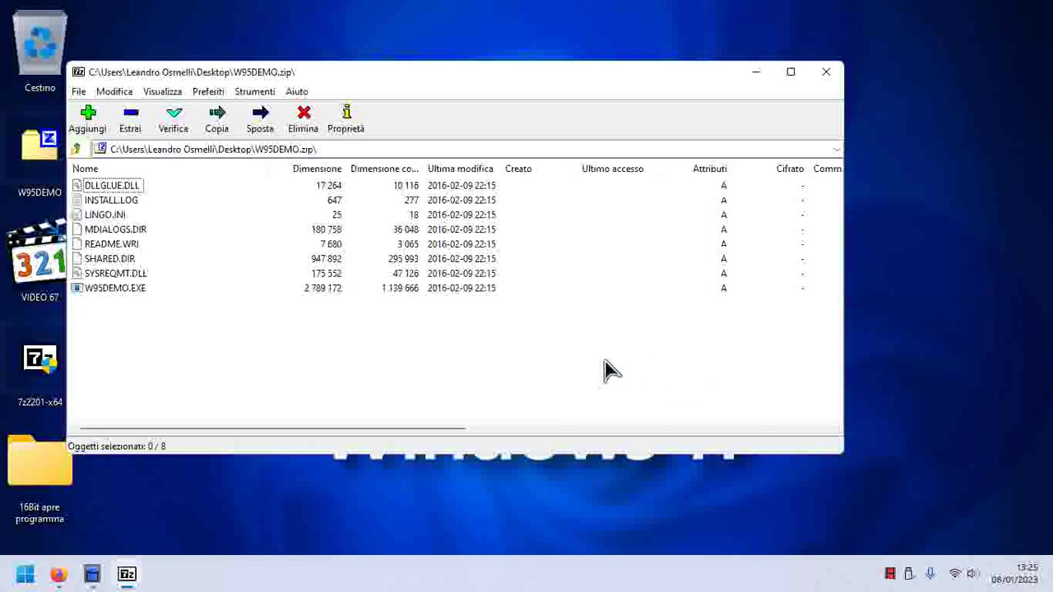
key(BackSpace)
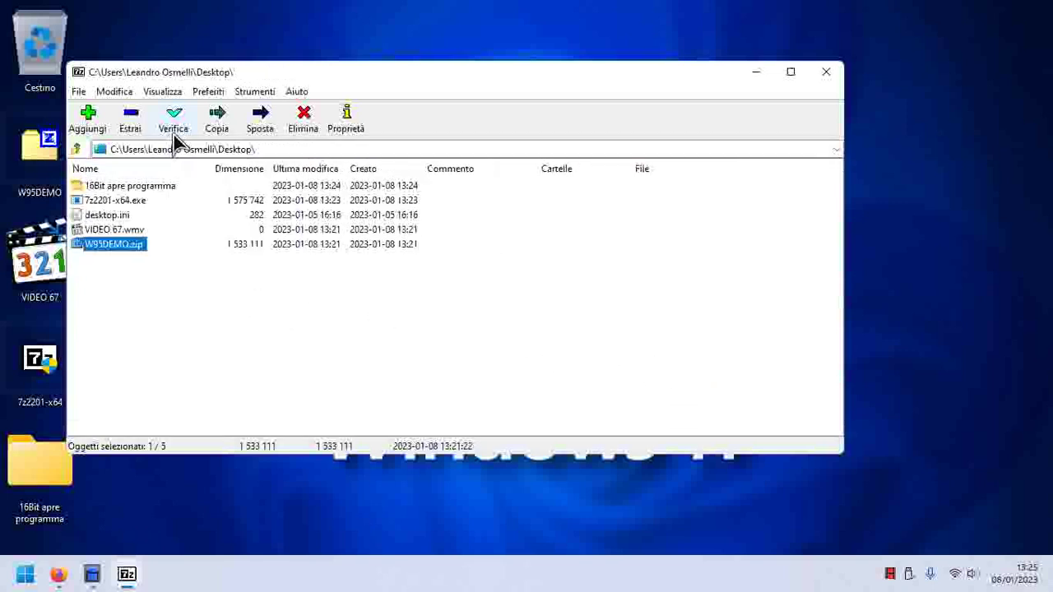
click(138, 121)
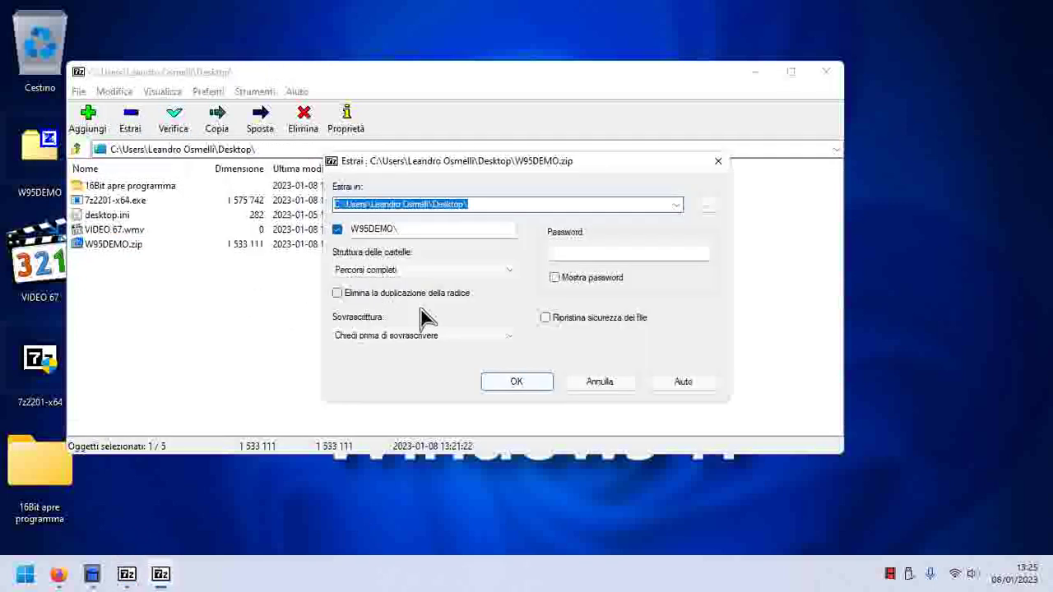
click(518, 382)
click(826, 73)
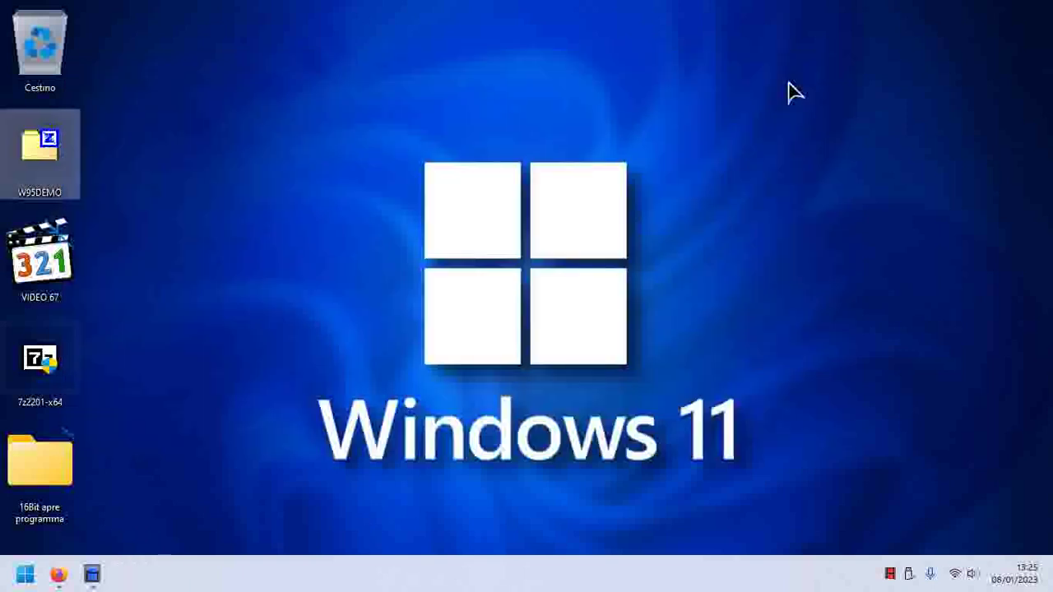
Permanently delete the W95DEMO zip archive from the desktop
click(32, 174)
key(shift+Delete)
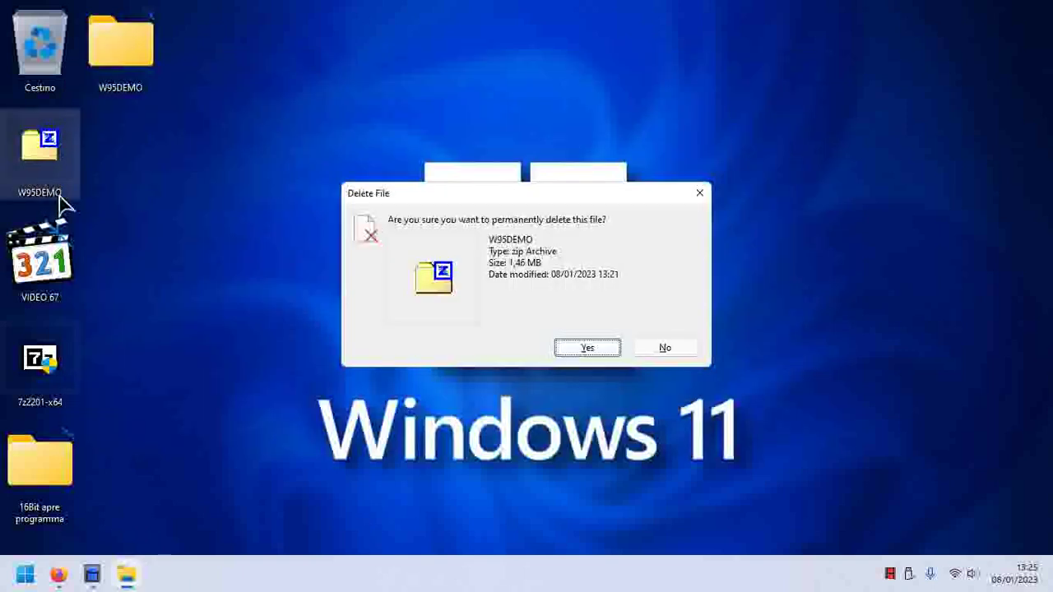
key(Return)
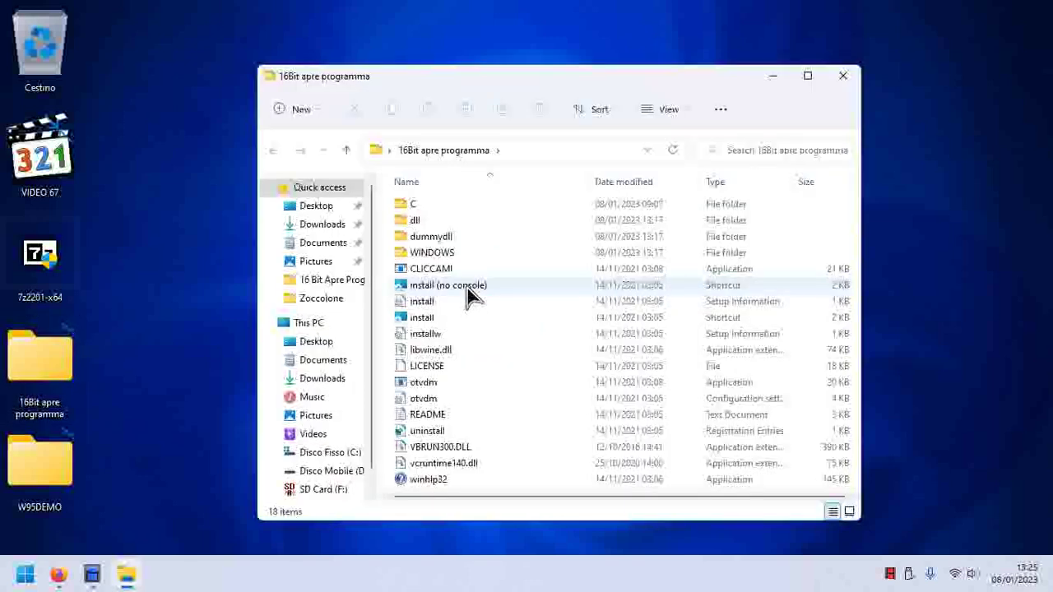
Run CLICCAMI from the "16Bit apre programma" folder and open the W95DEMO application from the desktop's W95DEMO folder with it
click(466, 273)
double_click(471, 280)
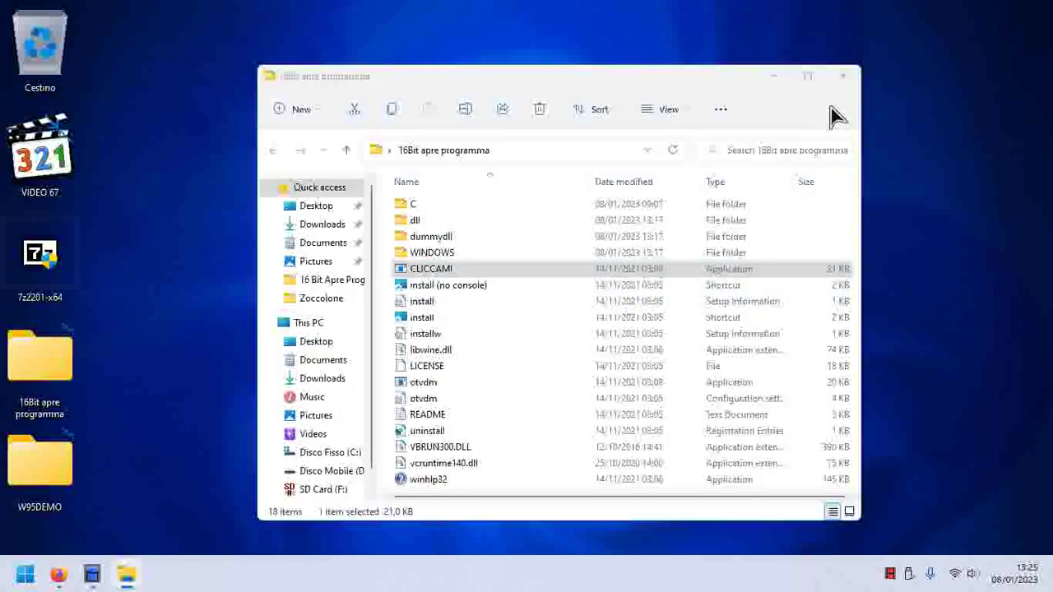
drag(321, 25, 475, 32)
double_click(448, 151)
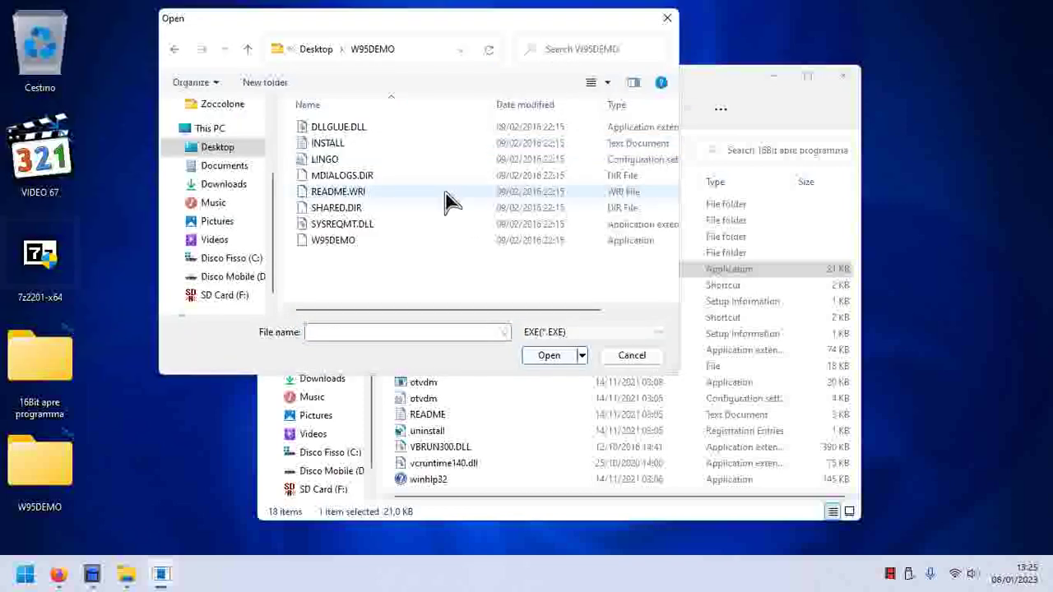
double_click(359, 238)
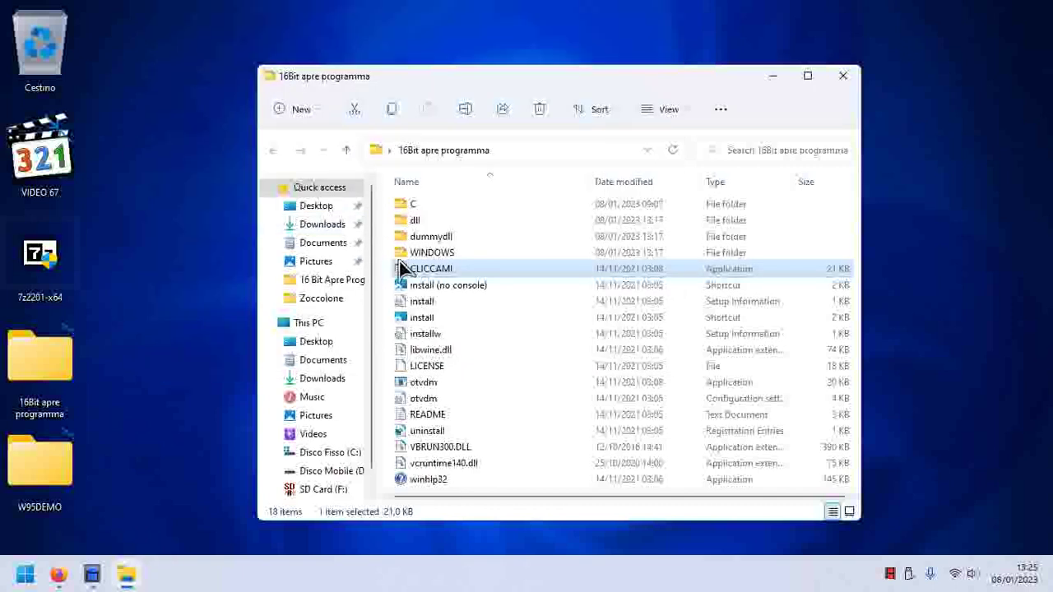
Run CLICCAMI again to launch the W95DEMO application once more, and close the "16Bit apre programma" folder window
double_click(422, 280)
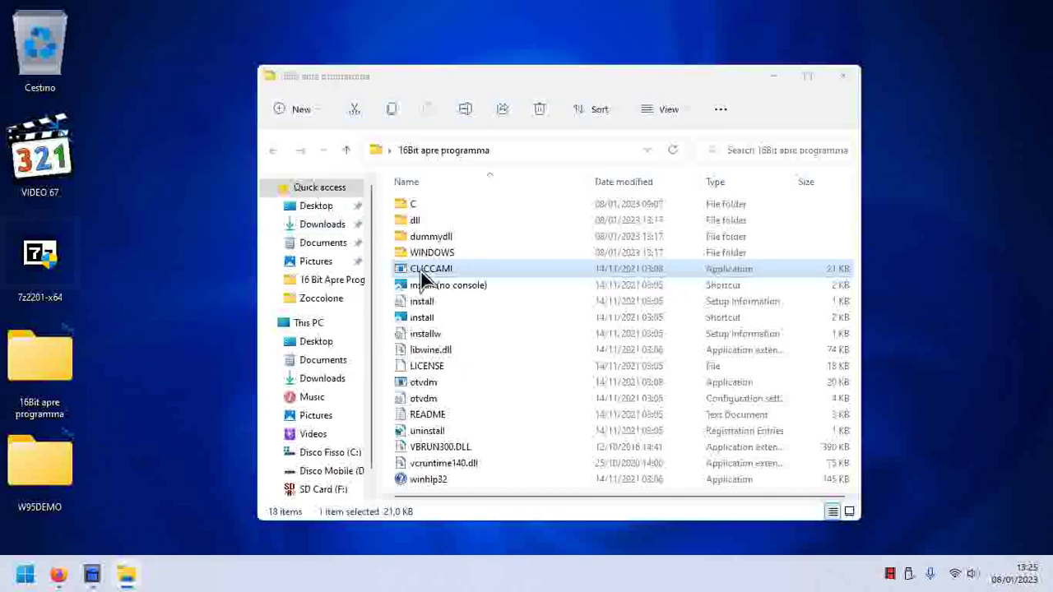
double_click(341, 242)
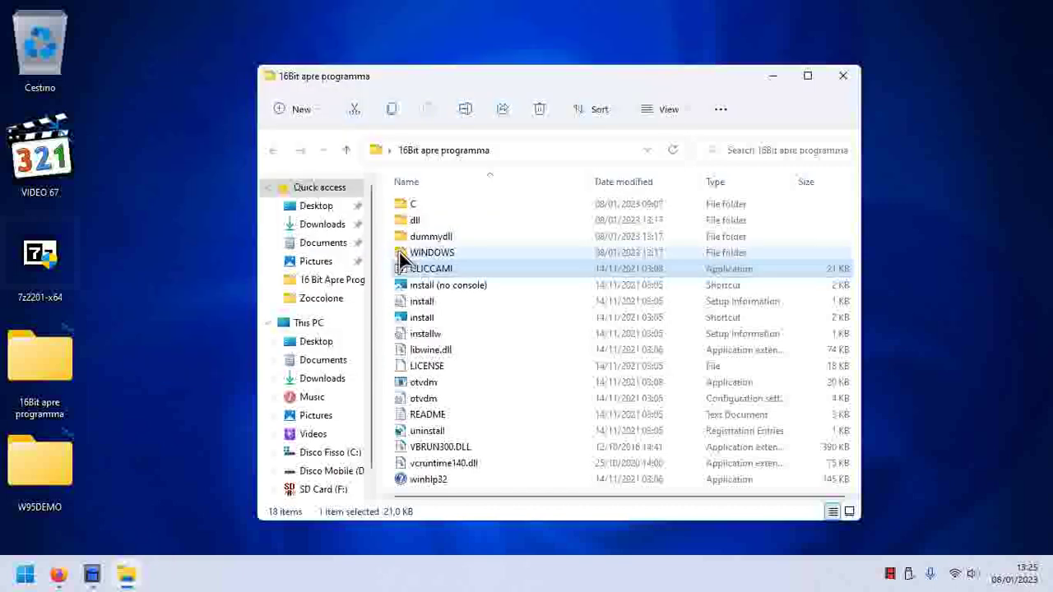
click(831, 83)
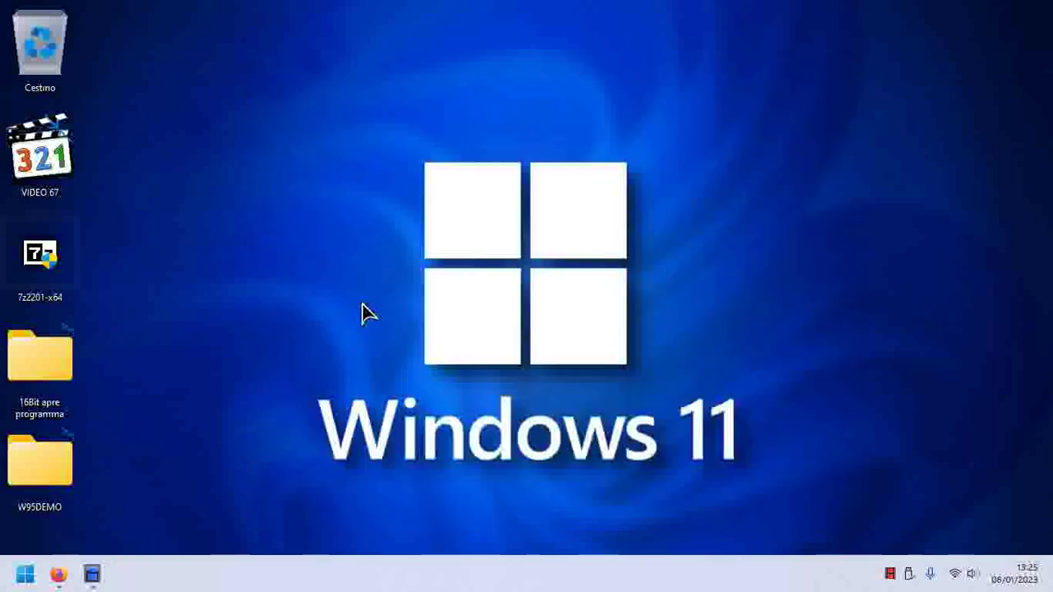
Switch to Firefox and load the google.it home page in place of the 7-Zip download page
click(70, 574)
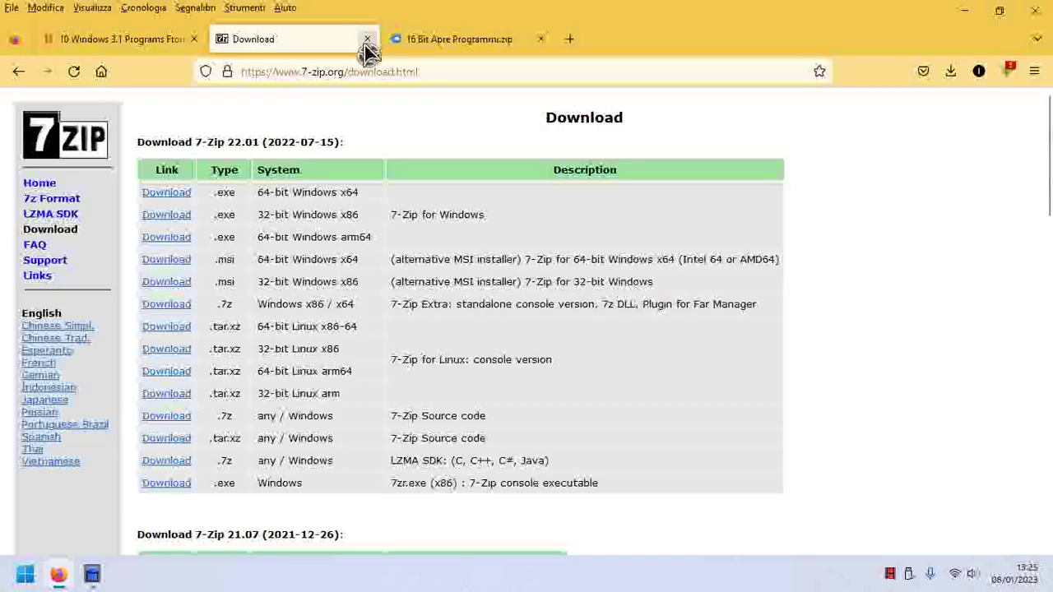
click(61, 572)
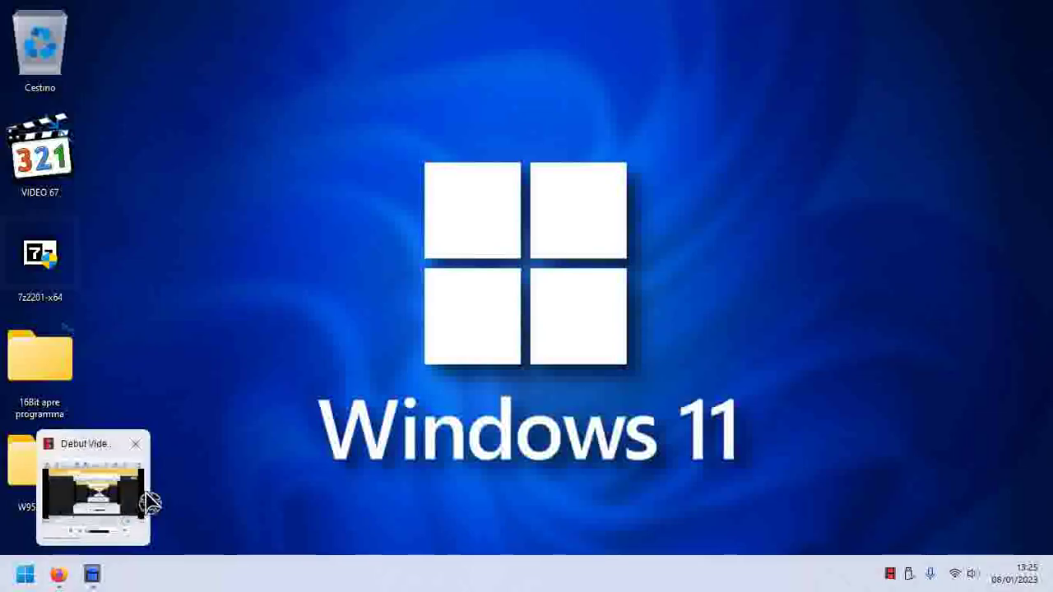
click(66, 577)
click(101, 70)
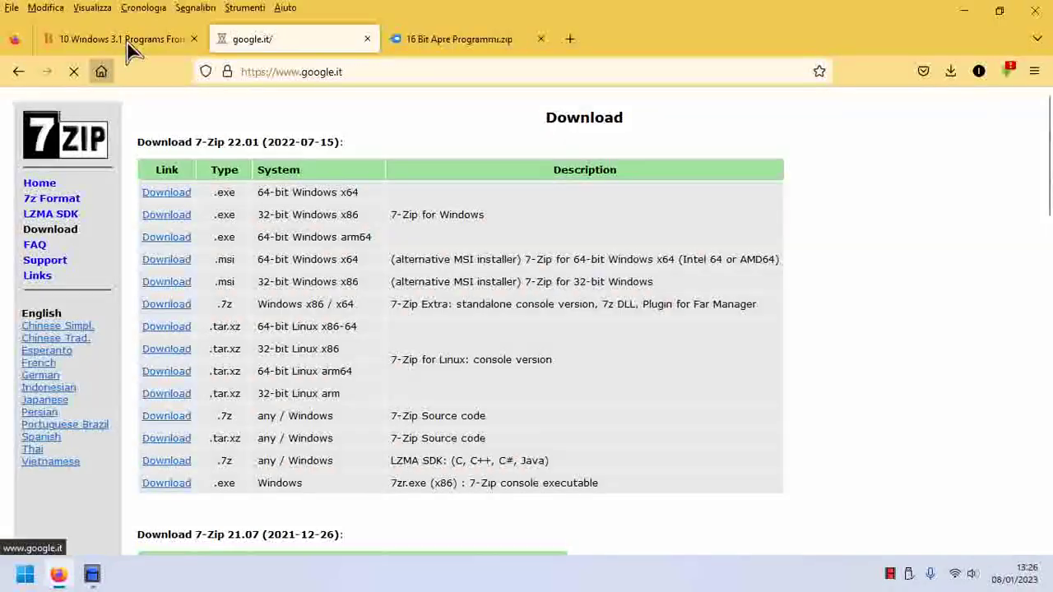
Open The Spoookey Doooor's archive.org page from the Bustle article on Windows 3.1 programs and download spoookey.zip
click(133, 40)
scroll(675, 296, down, 10)
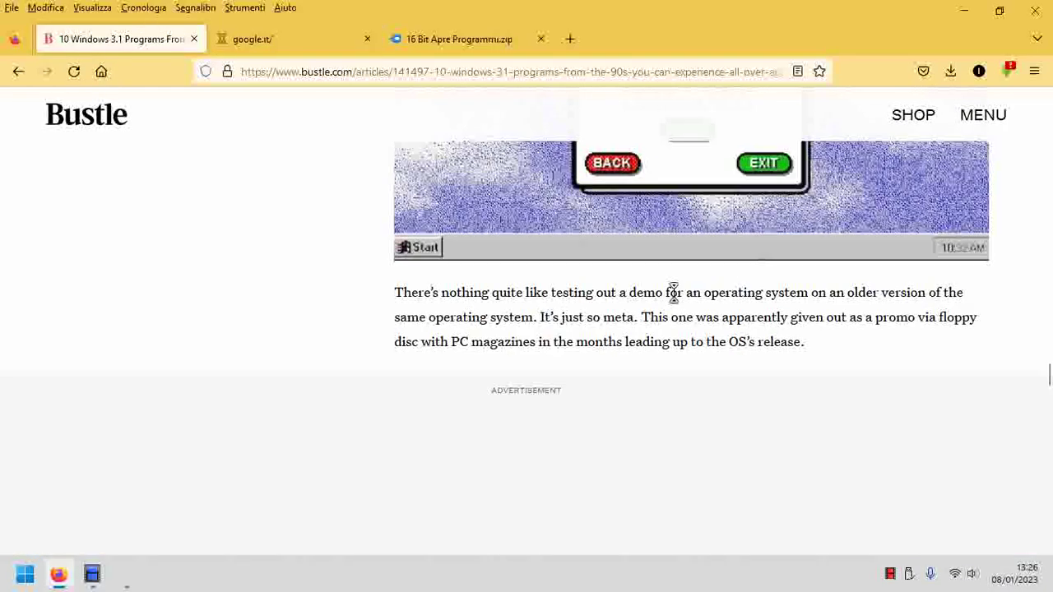
scroll(674, 297, down, 5)
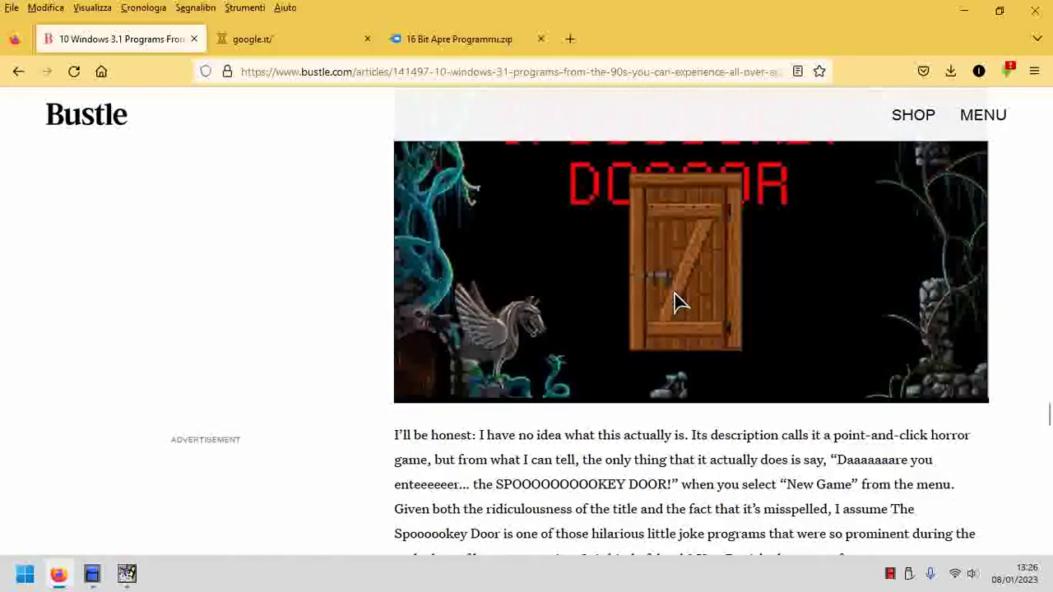
scroll(650, 275, up, 3)
click(559, 160)
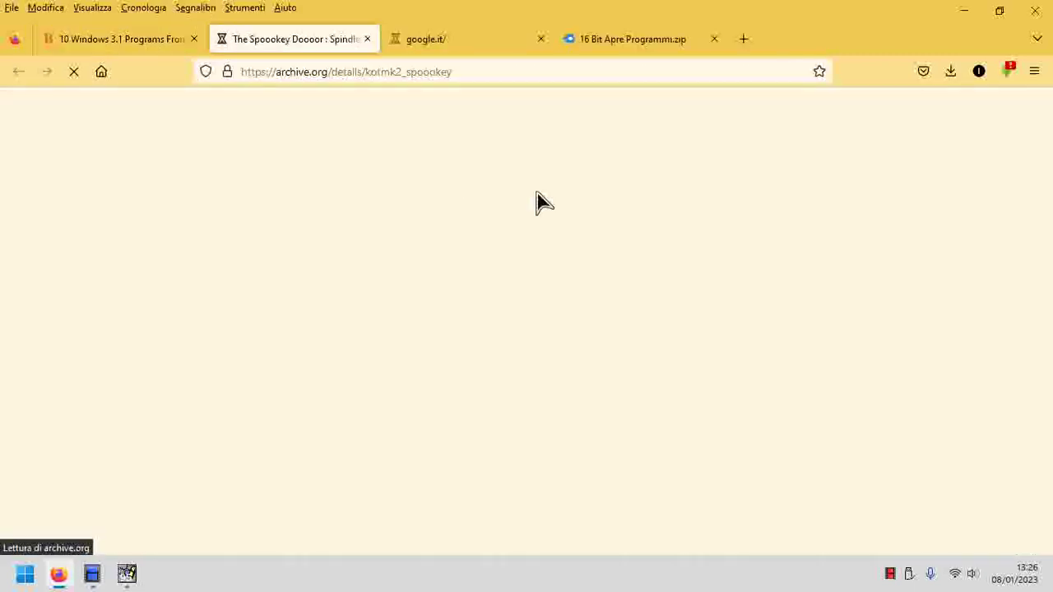
scroll(743, 365, down, 7)
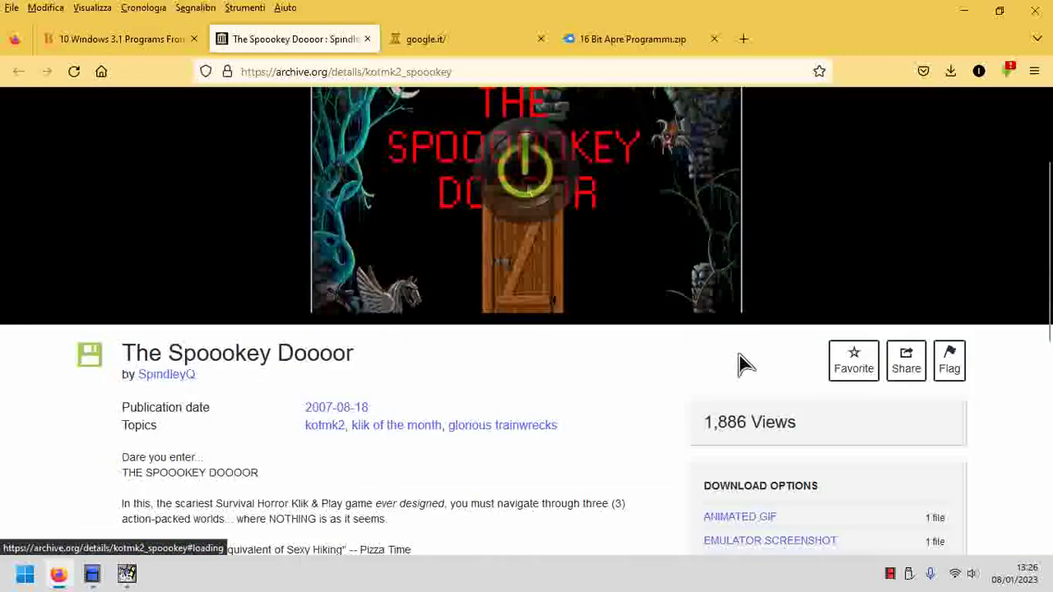
click(732, 300)
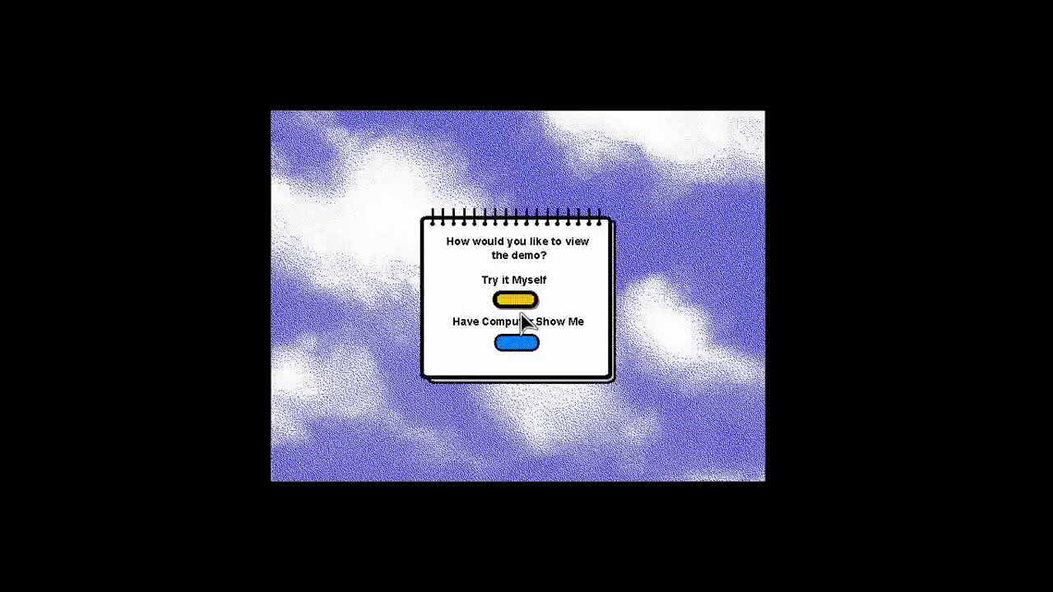
View the Windows 95 demo with "Try it Myself", advance past the welcome page, and end the W95DEMO process
click(522, 306)
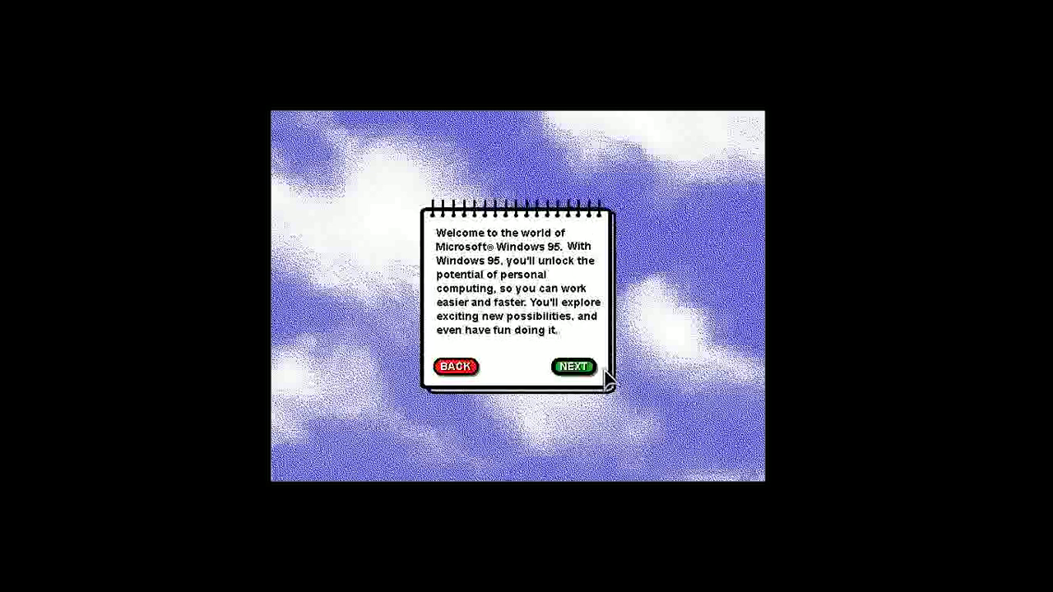
click(575, 368)
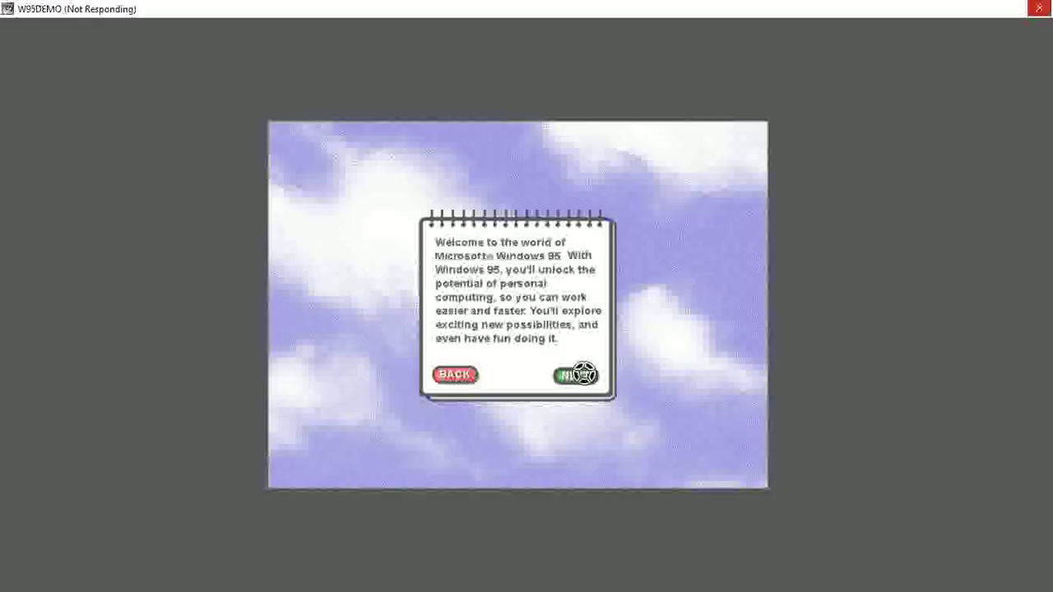
click(1039, 8)
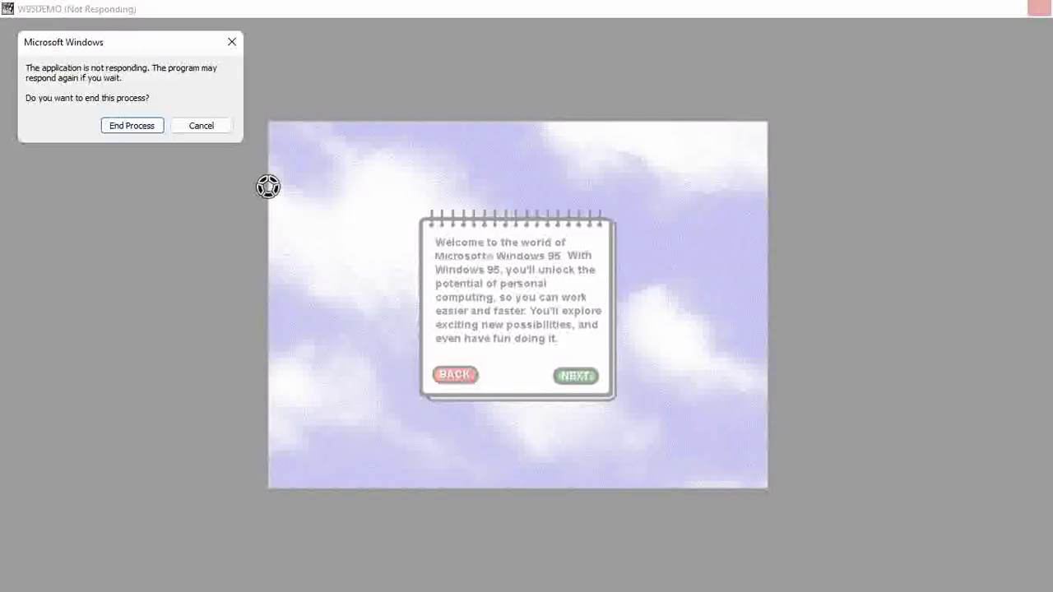
click(143, 128)
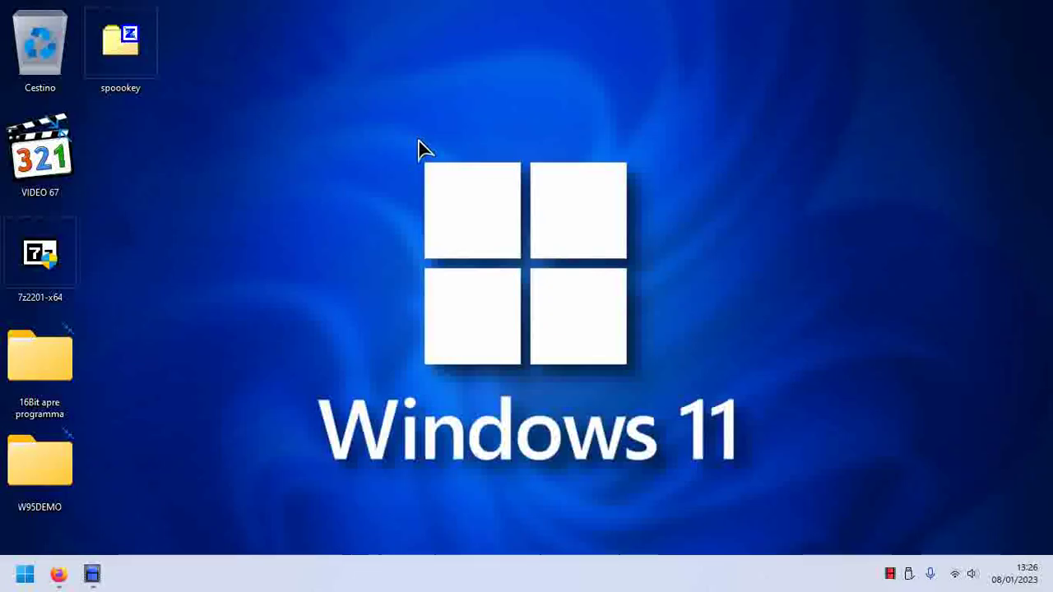
Extract all files of the spoookey.zip archive directly onto the desktop with 7-Zip, and close the archive
double_click(146, 42)
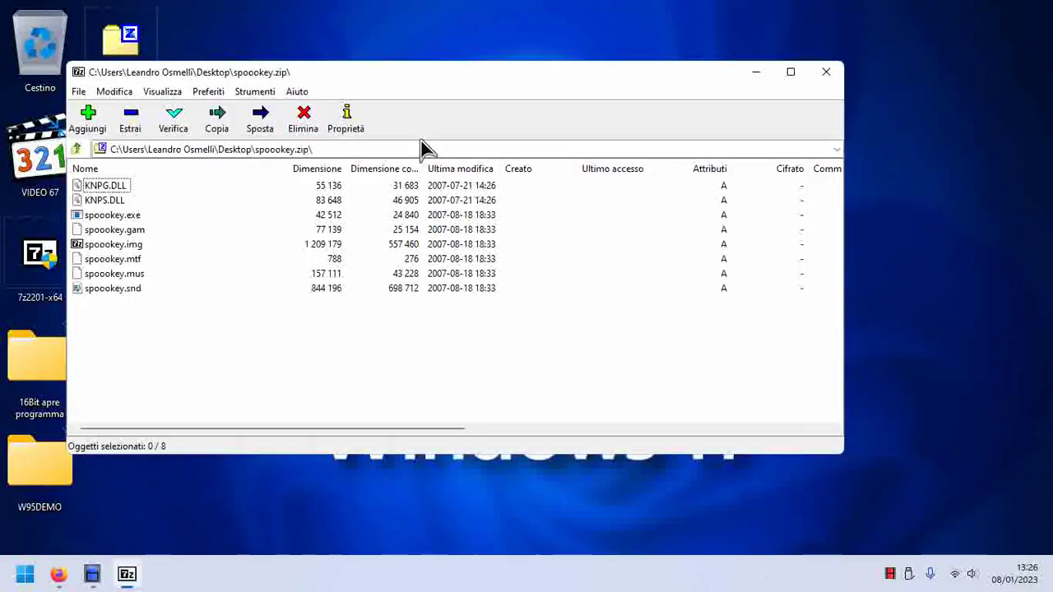
click(134, 123)
click(621, 368)
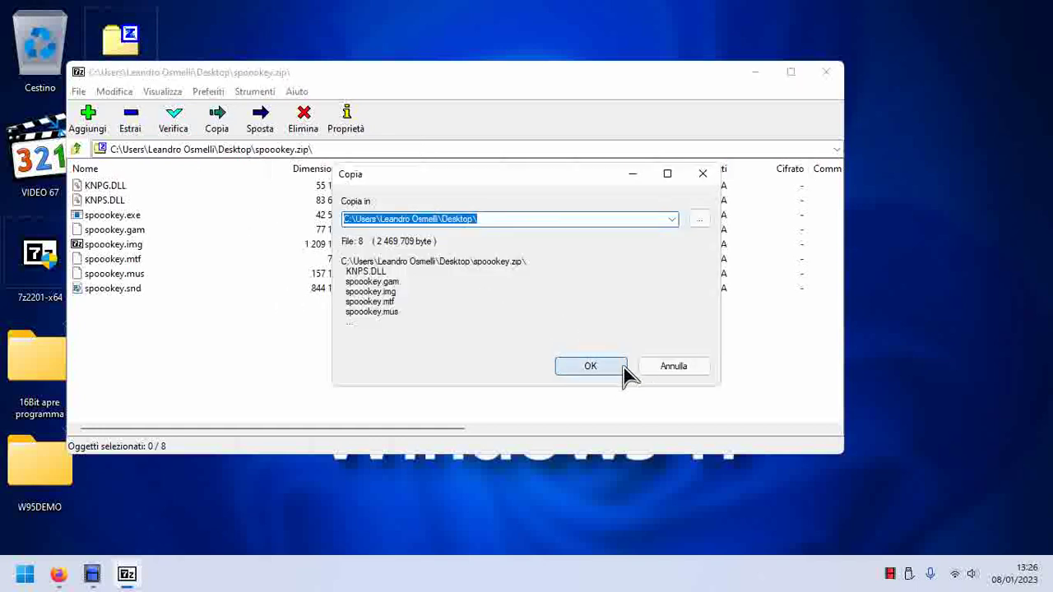
click(823, 72)
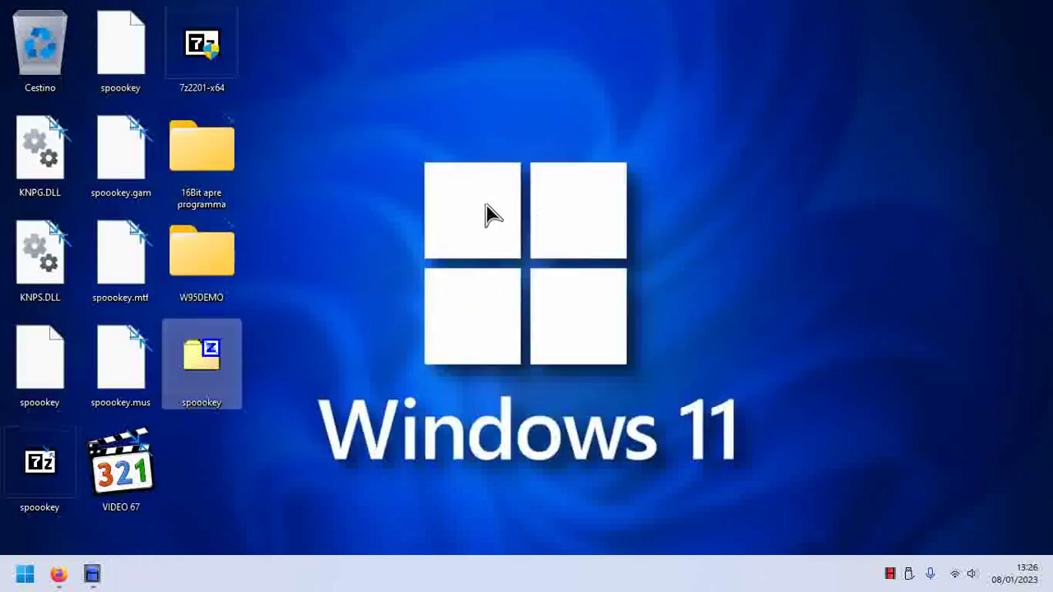
Try to delete the W95DEMO folder from the desktop
click(233, 288)
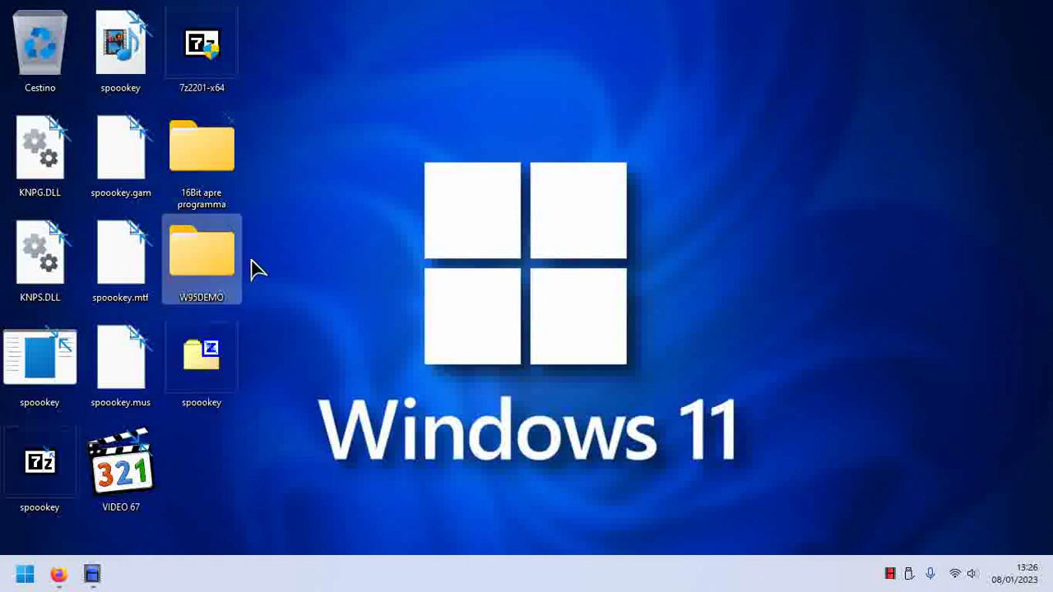
key(Delete)
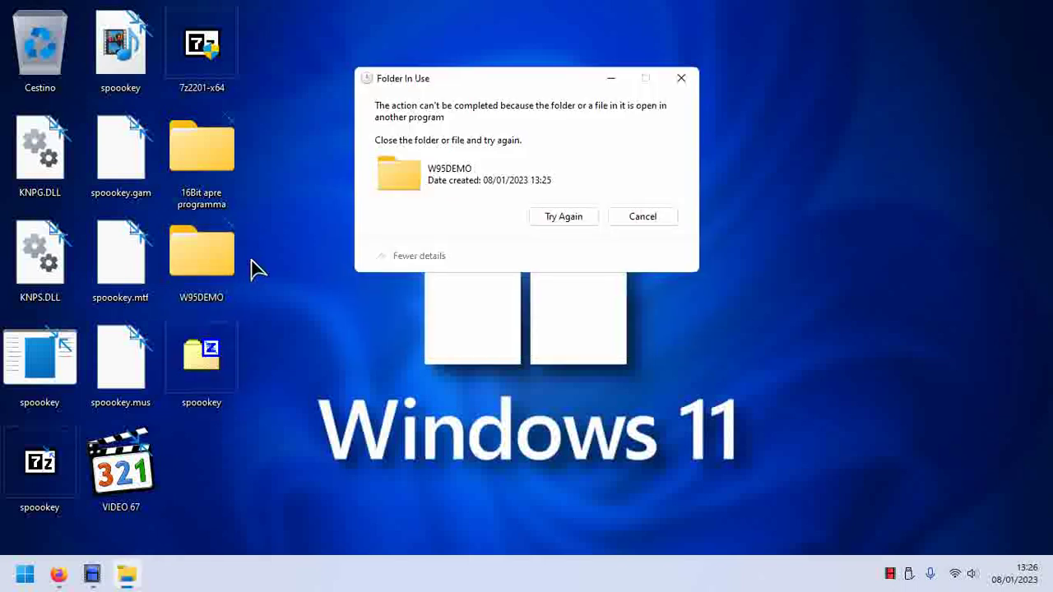
click(646, 218)
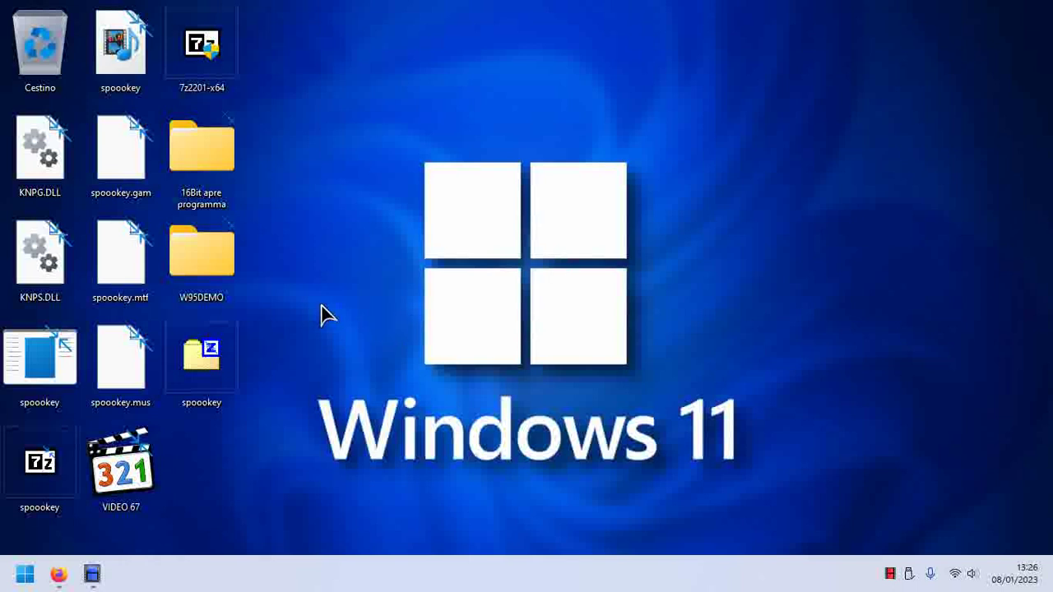
Run CLICCAMI from the "16Bit apre programma" folder, open the spoookey application from the desktop with it, and close the folder window
double_click(215, 195)
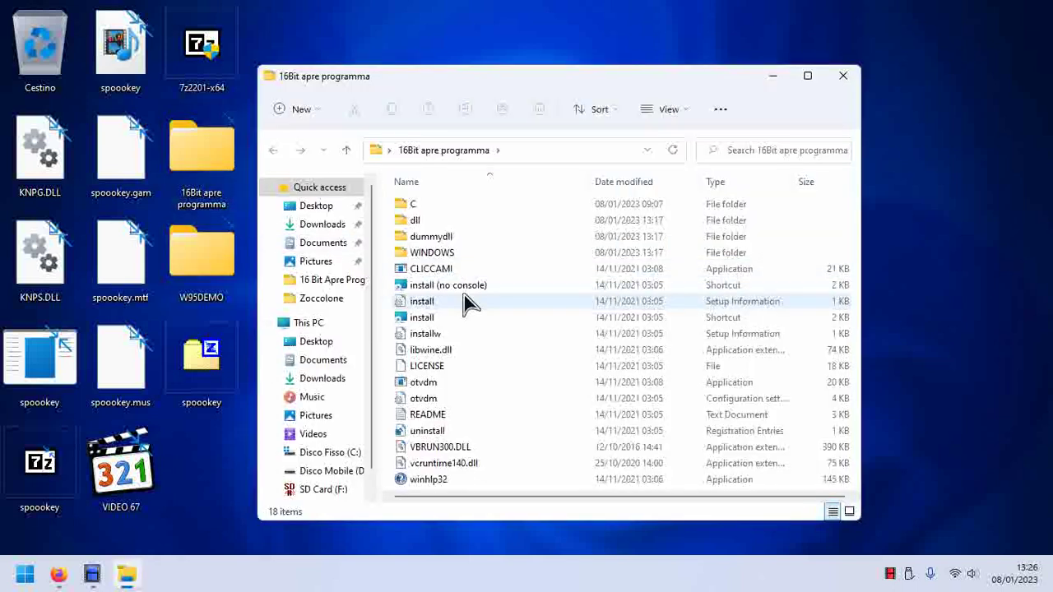
click(465, 274)
double_click(464, 271)
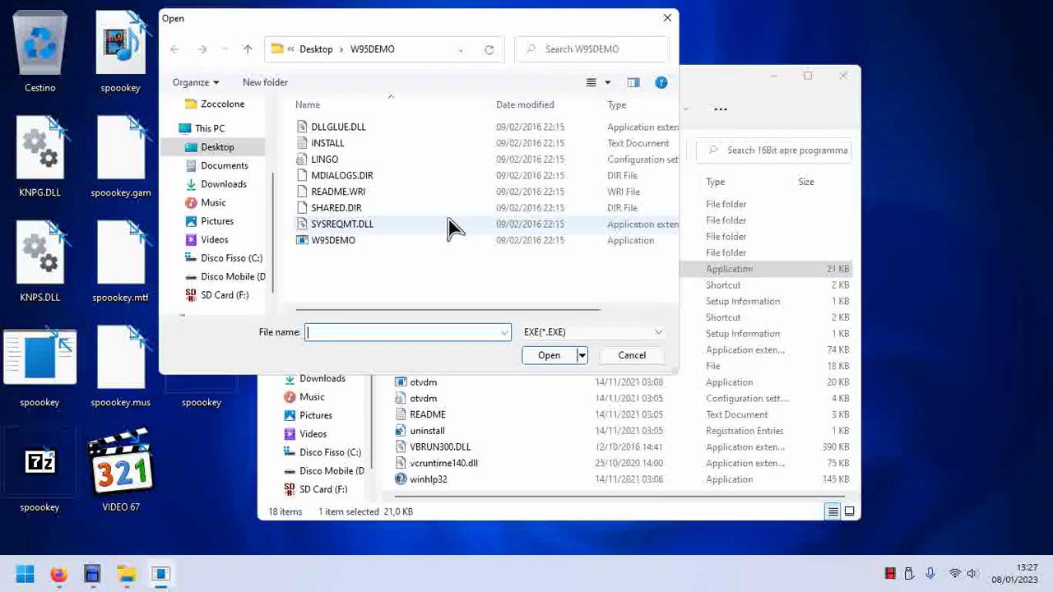
click(243, 133)
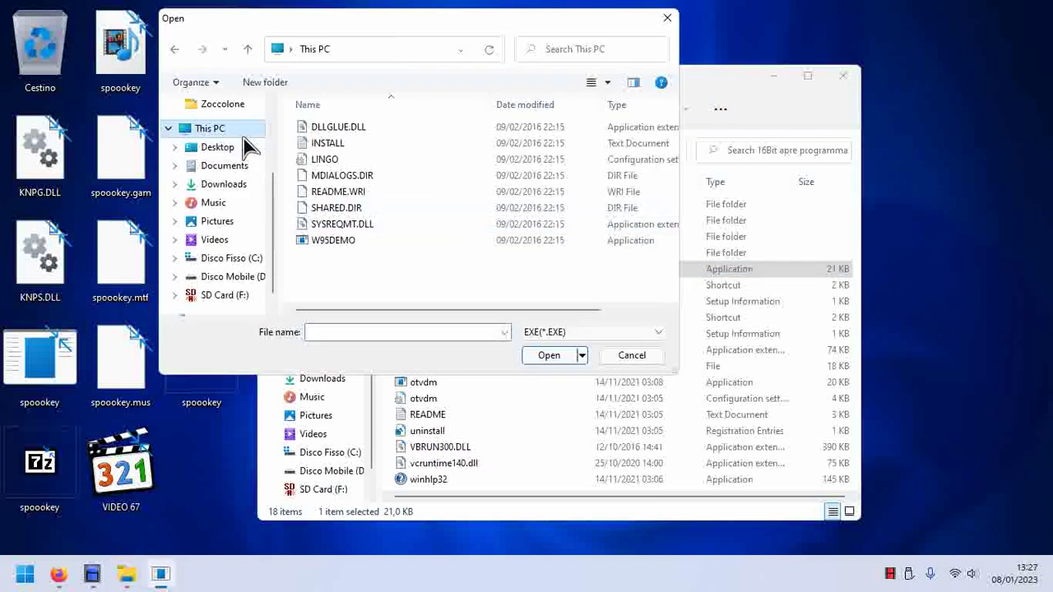
click(246, 153)
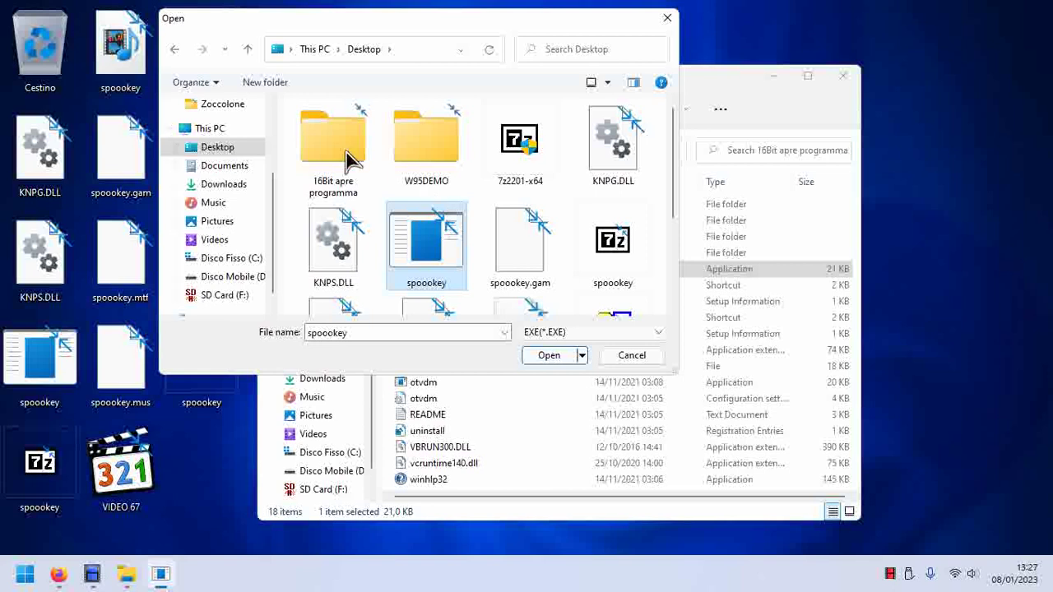
double_click(435, 226)
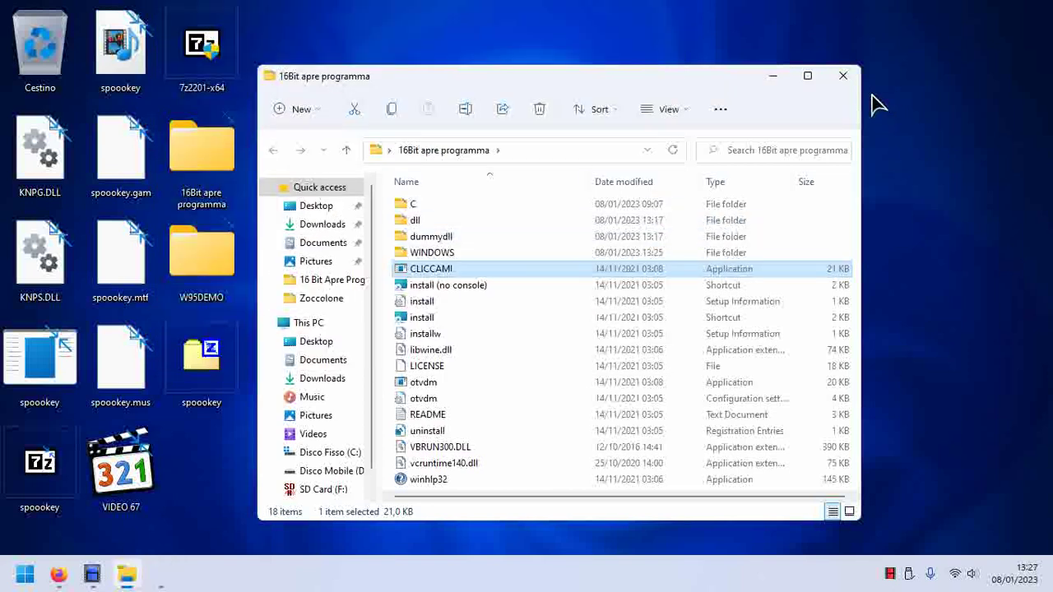
click(842, 76)
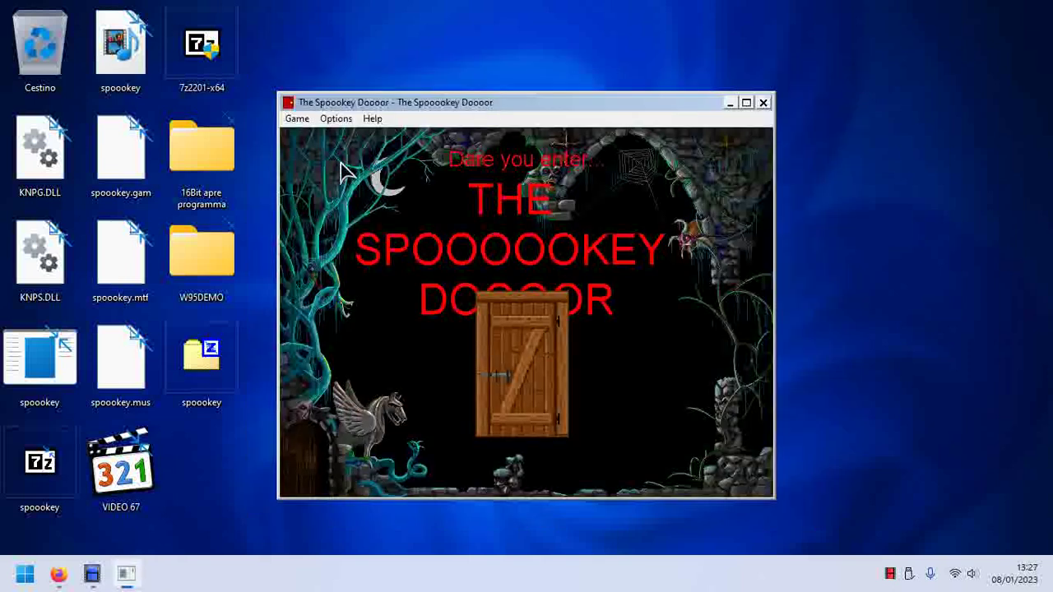
Try a Game command in The Spoookey Doooor and close the game
click(297, 118)
click(383, 181)
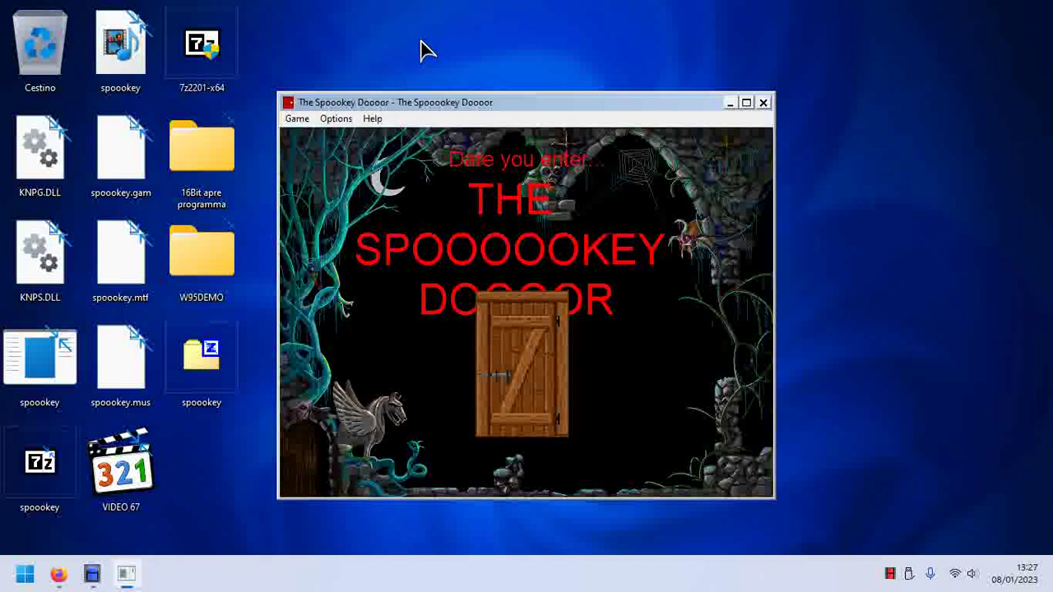
click(761, 99)
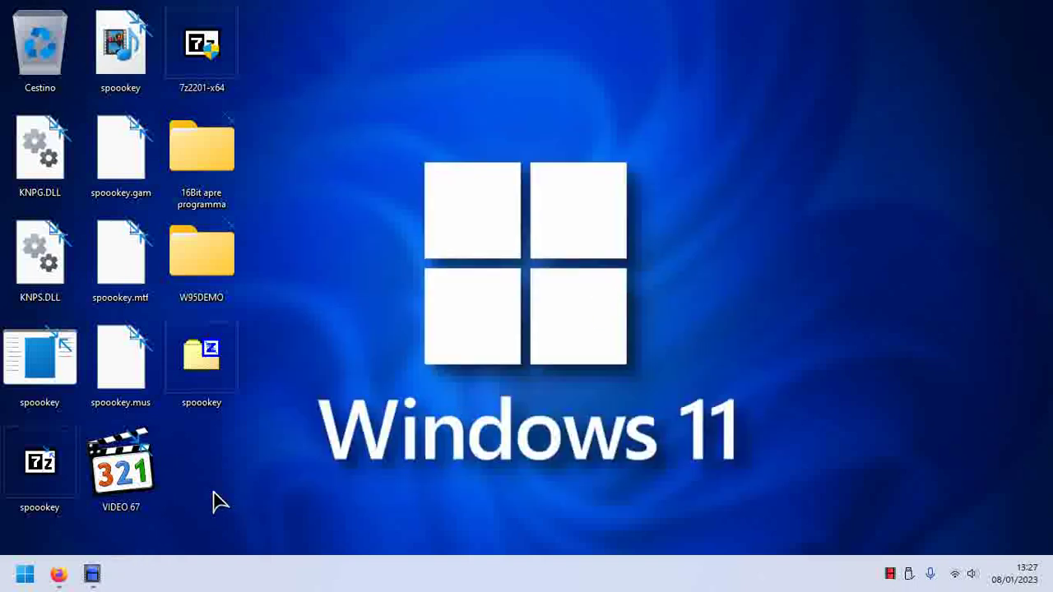